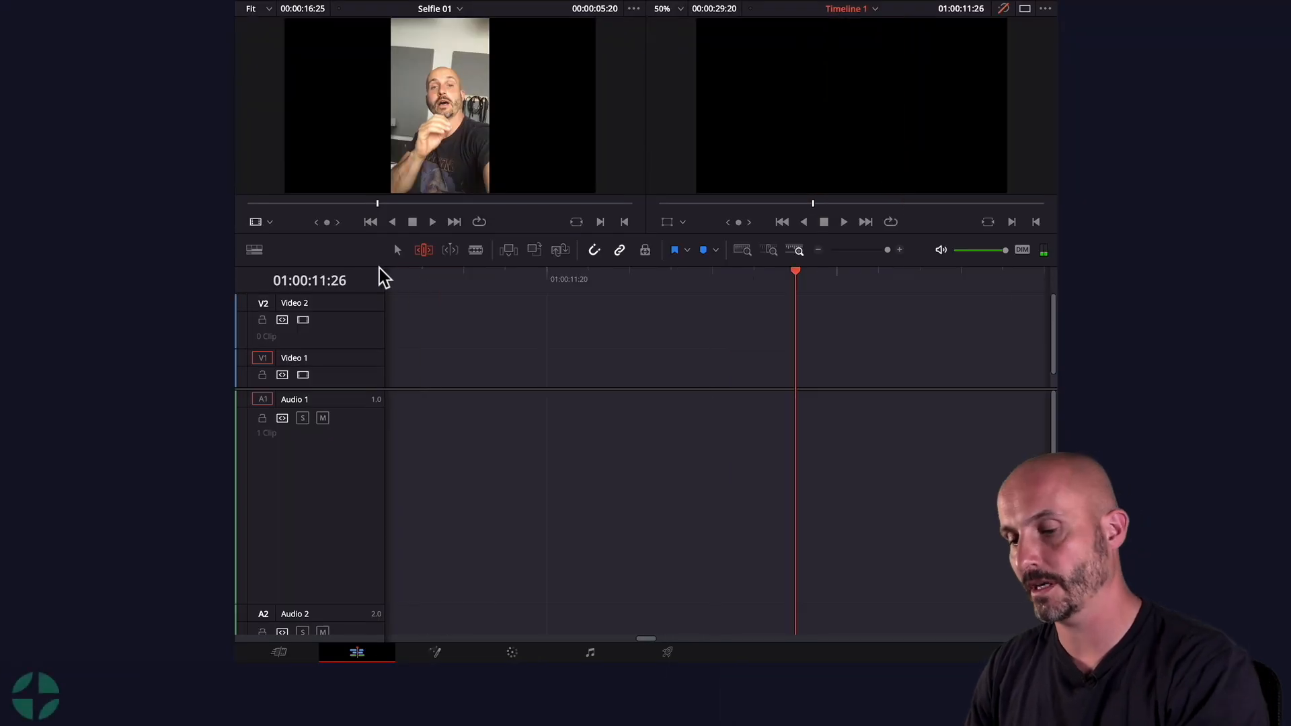
Step: Move the Selfie 01 clip to the start of the timeline
key(super+minus)
key(super+minus)
key(super+minus)
key(super+minus)
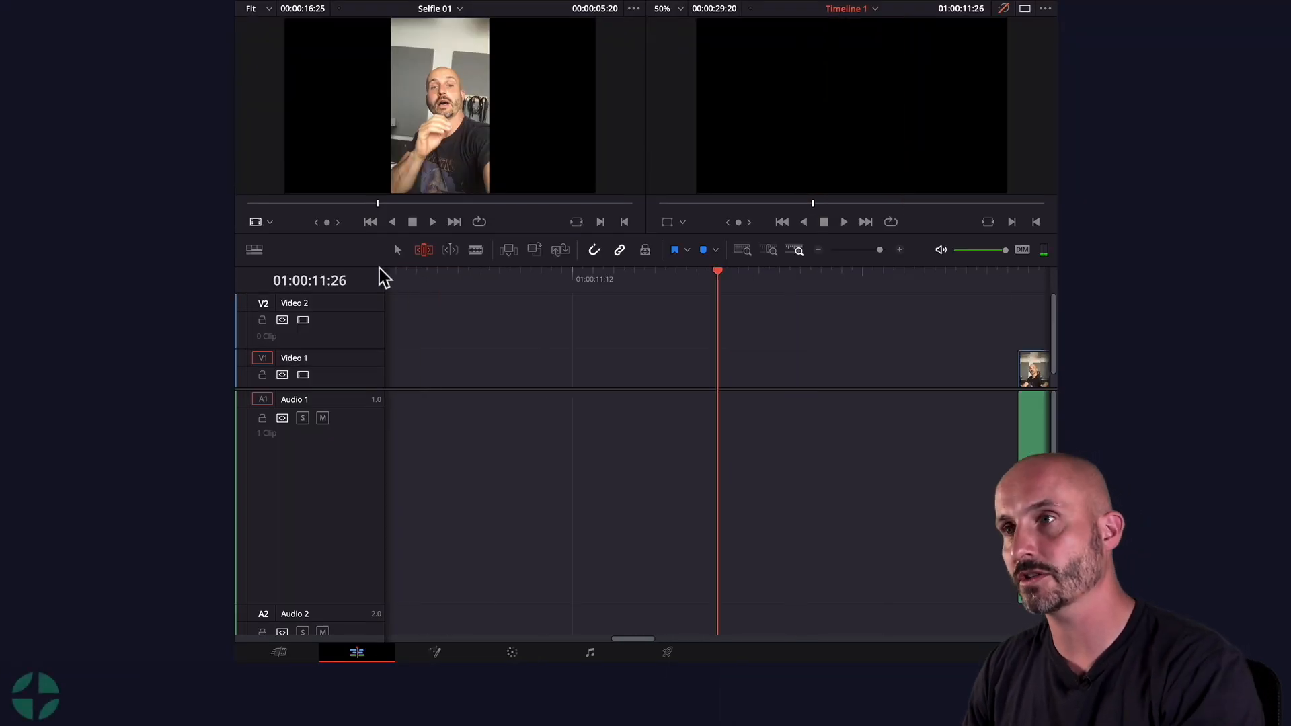
click(841, 360)
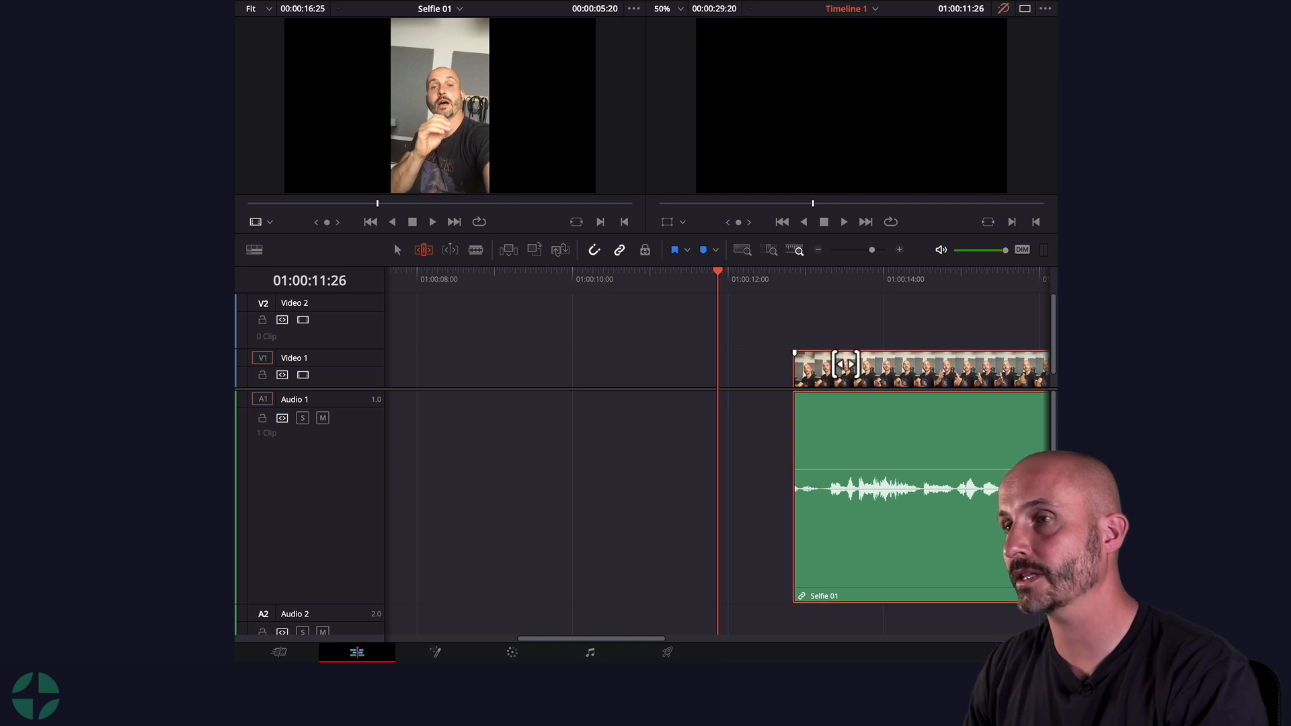
key(super+minus)
drag(873, 370, 431, 362)
key(super+minus)
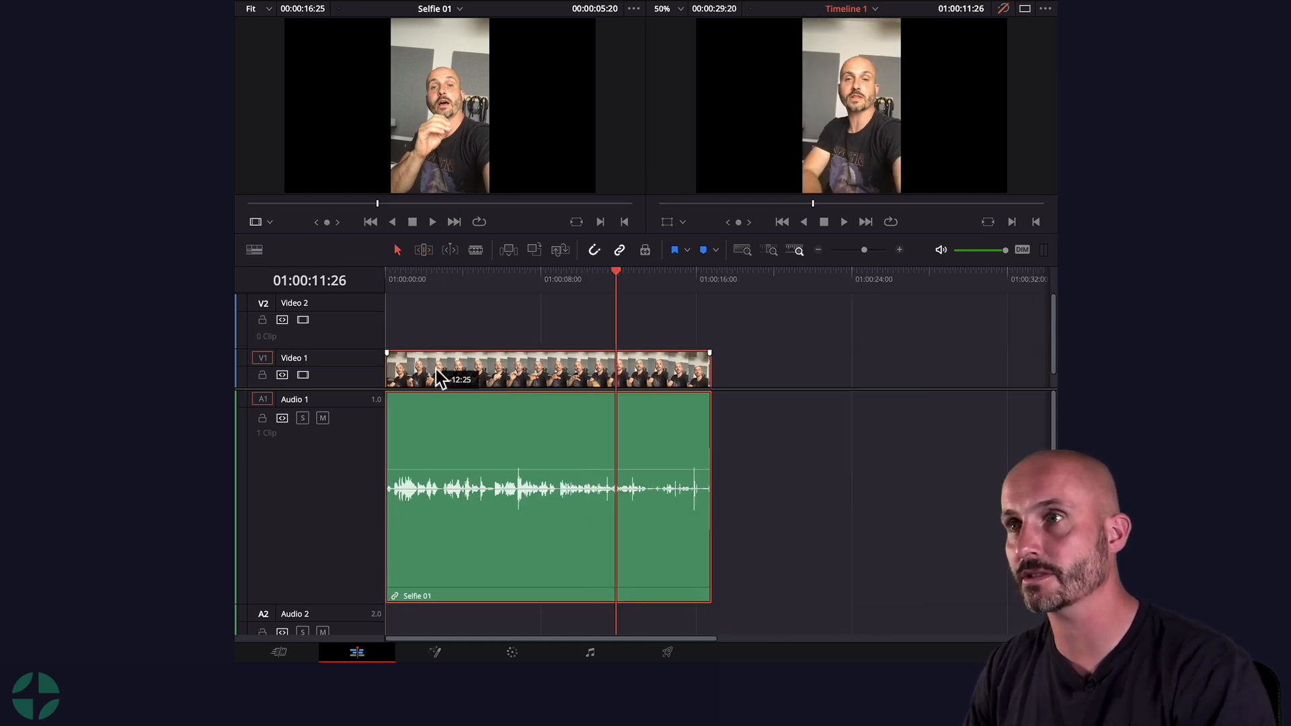
Step: Play back Selfie 01 from the beginning of the timeline
click(400, 276)
drag(390, 275, 350, 274)
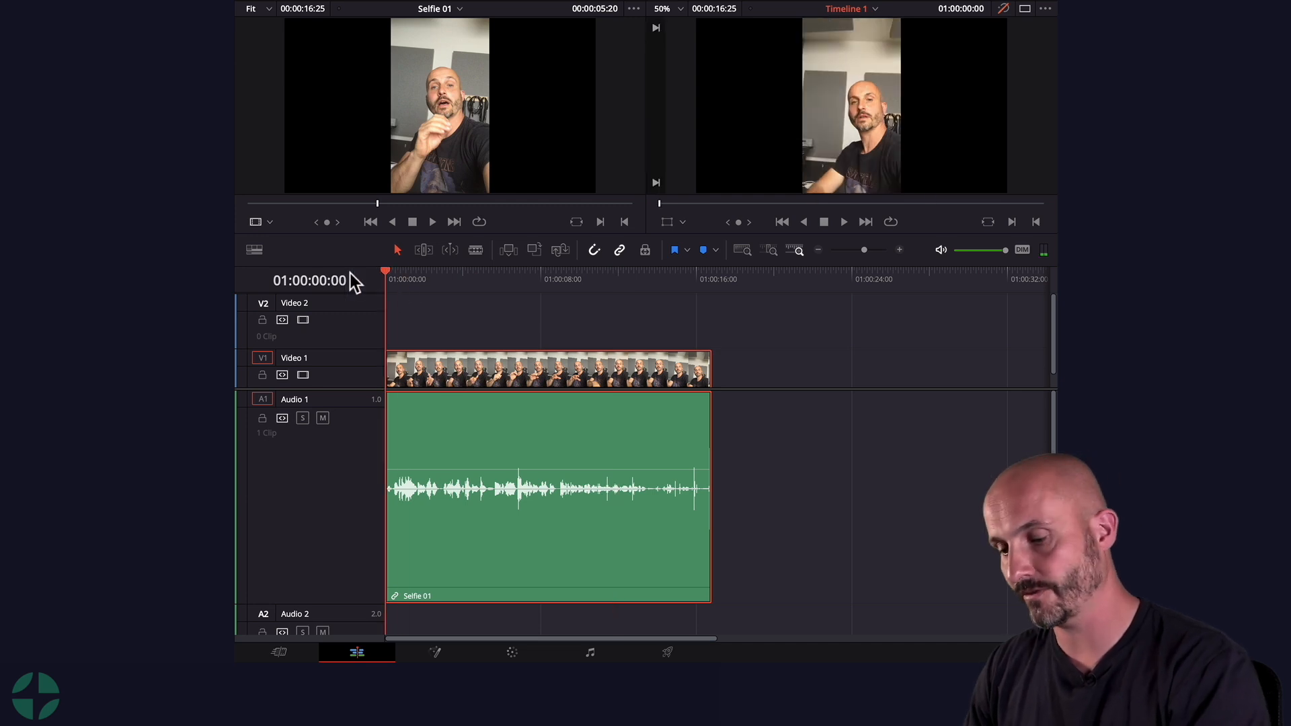
key(super+equal)
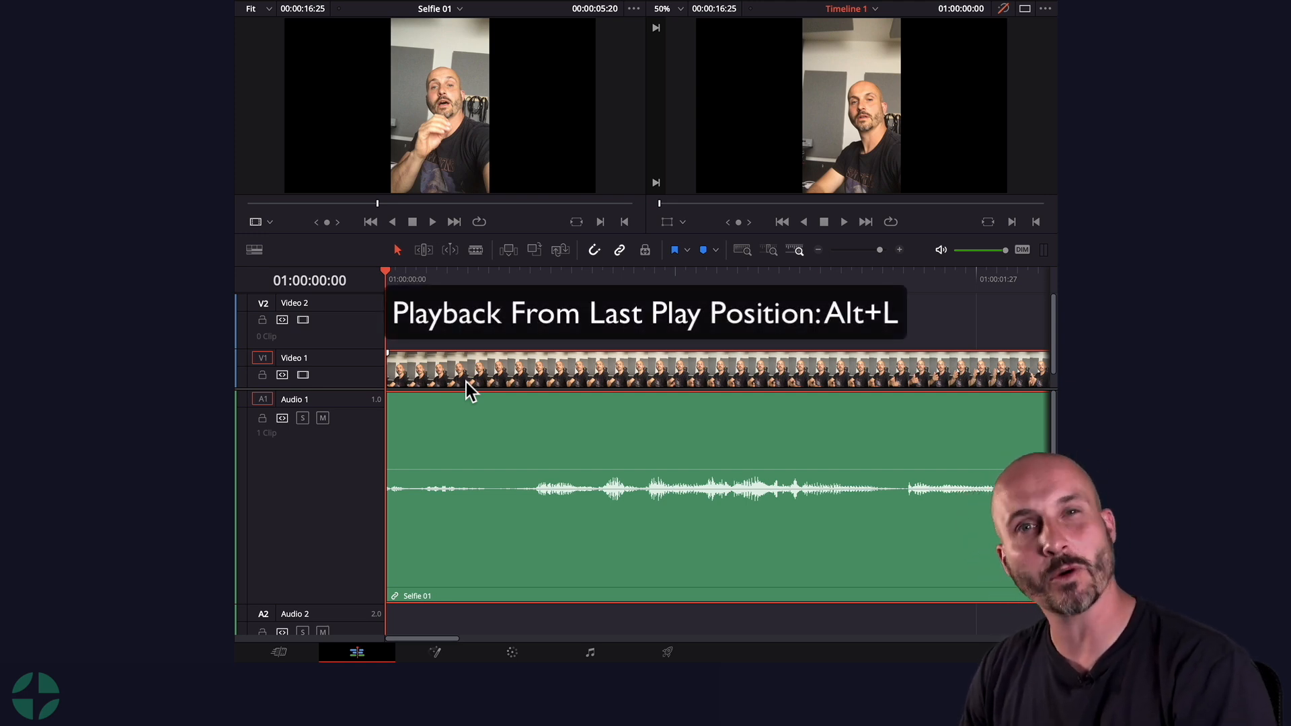
key(space)
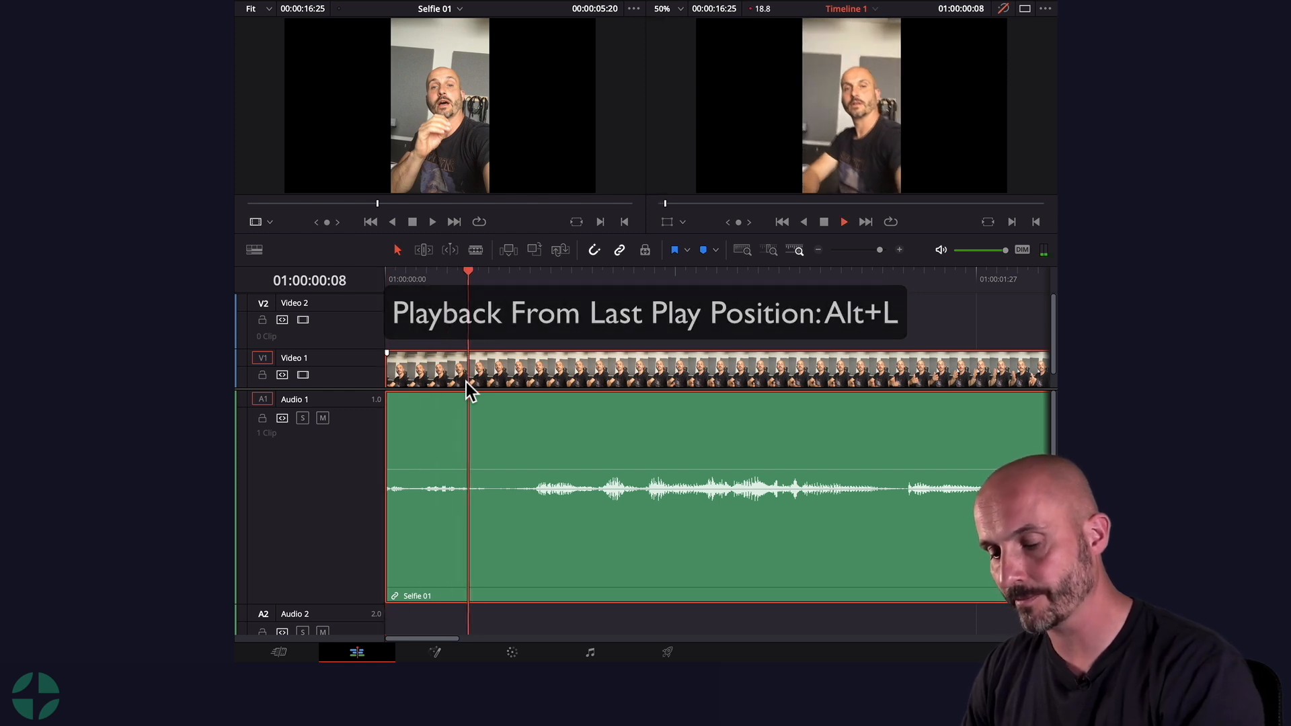
key(alt+l)
key(alt+l)
key(space)
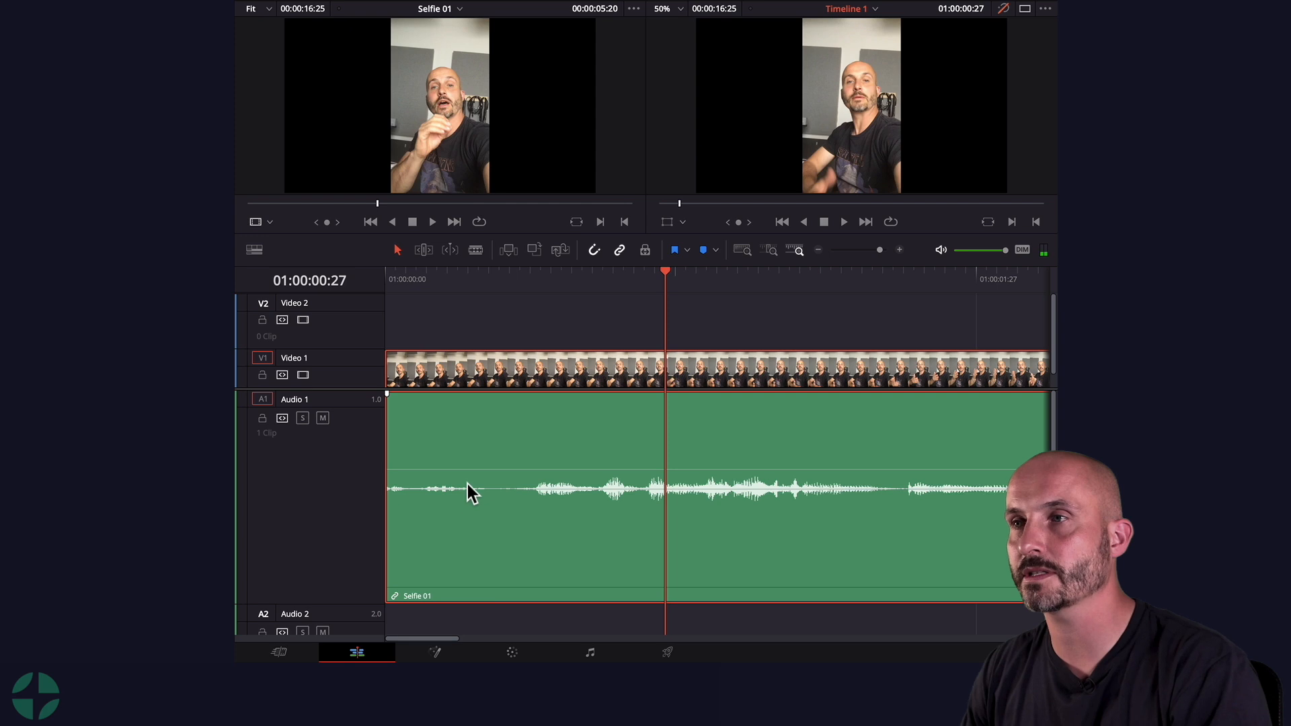
Step: Ripple-trim the head of Selfie 01 in trim mode to remove its opening
click(393, 367)
drag(417, 367, 457, 367)
key(t)
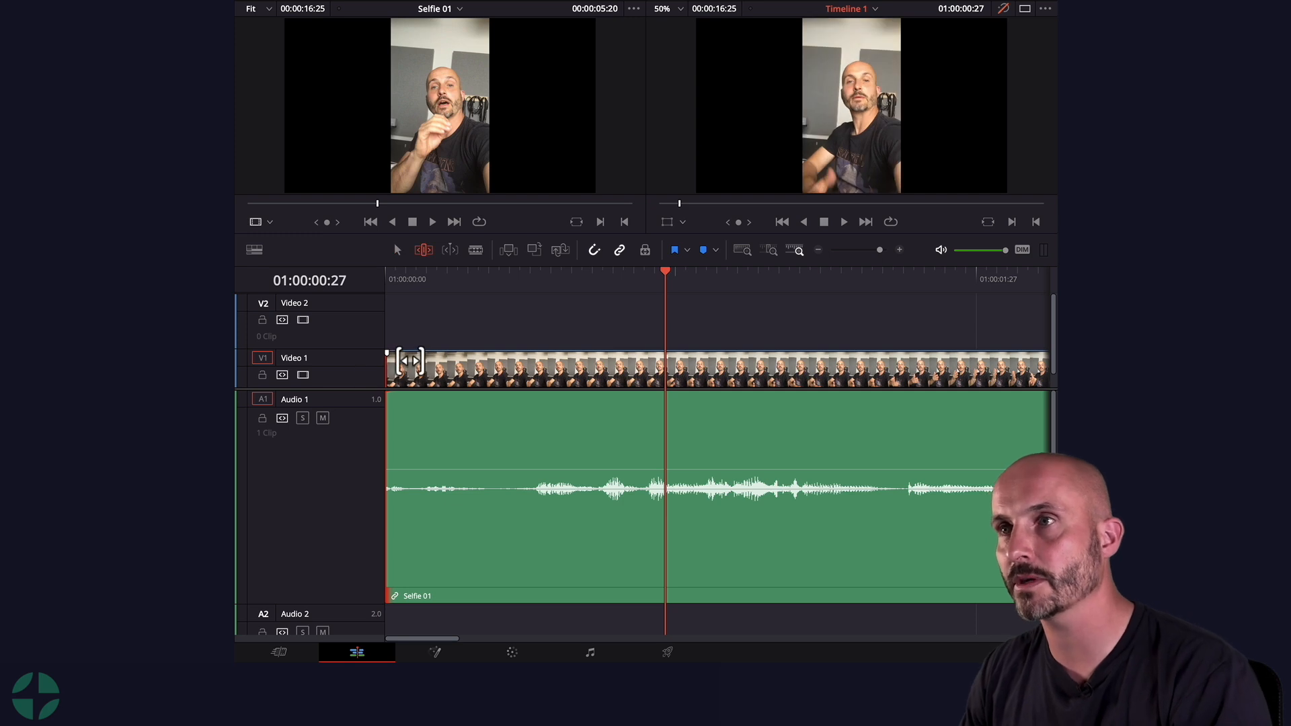
drag(399, 361, 490, 372)
Step: Cut Selfie 01 at about 01:00:13:10 and delete the part after the cut
key(Home)
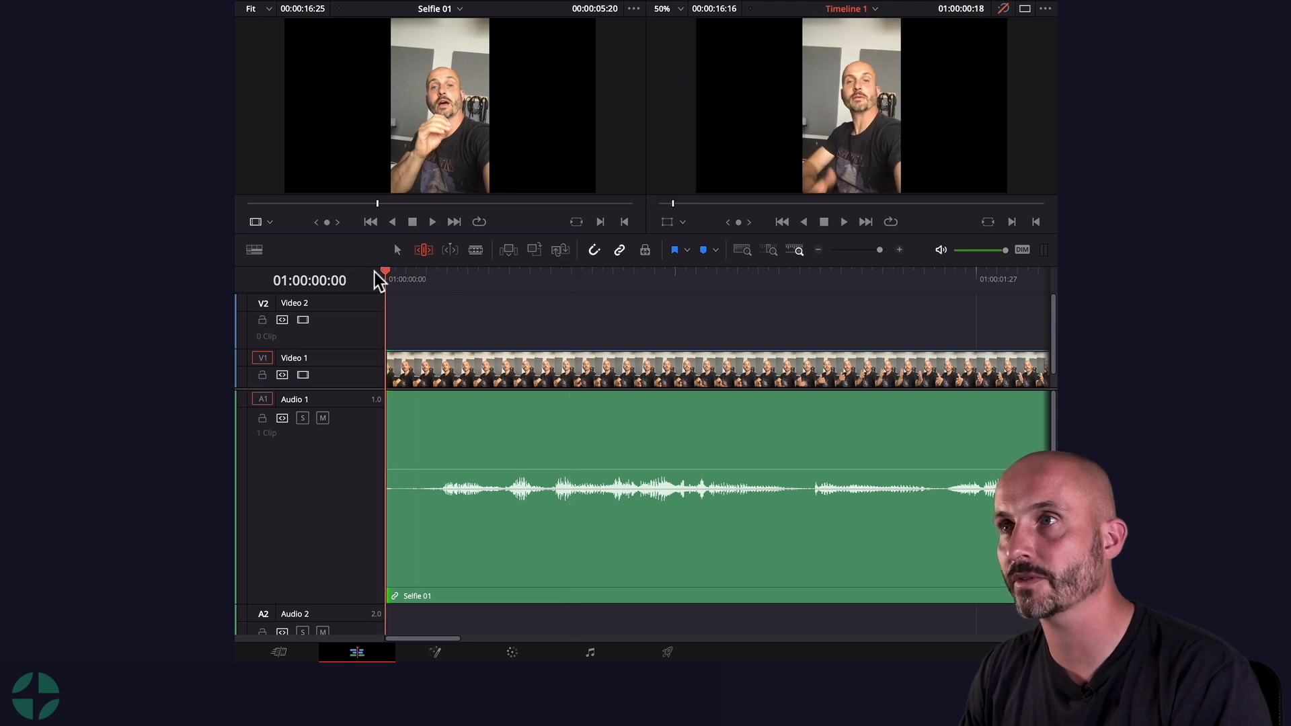
key(space)
scroll(500, 291, down, 10)
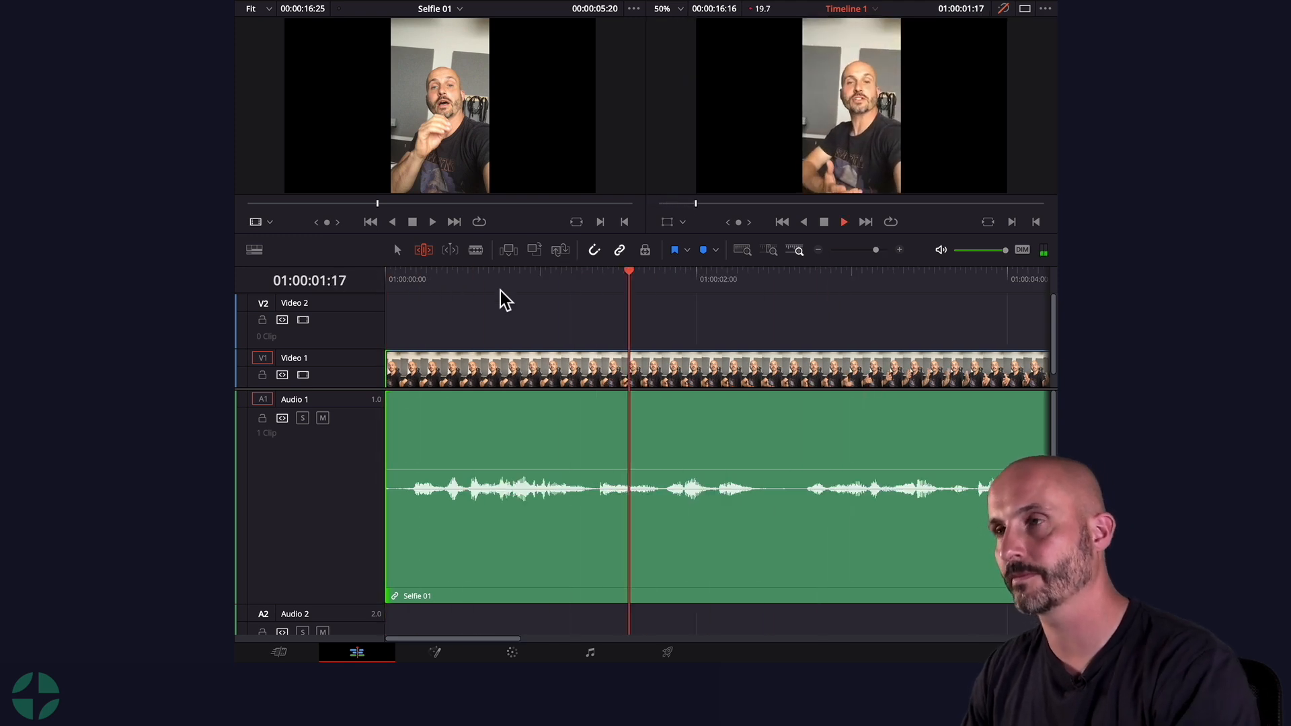
drag(491, 270, 503, 278)
key(space)
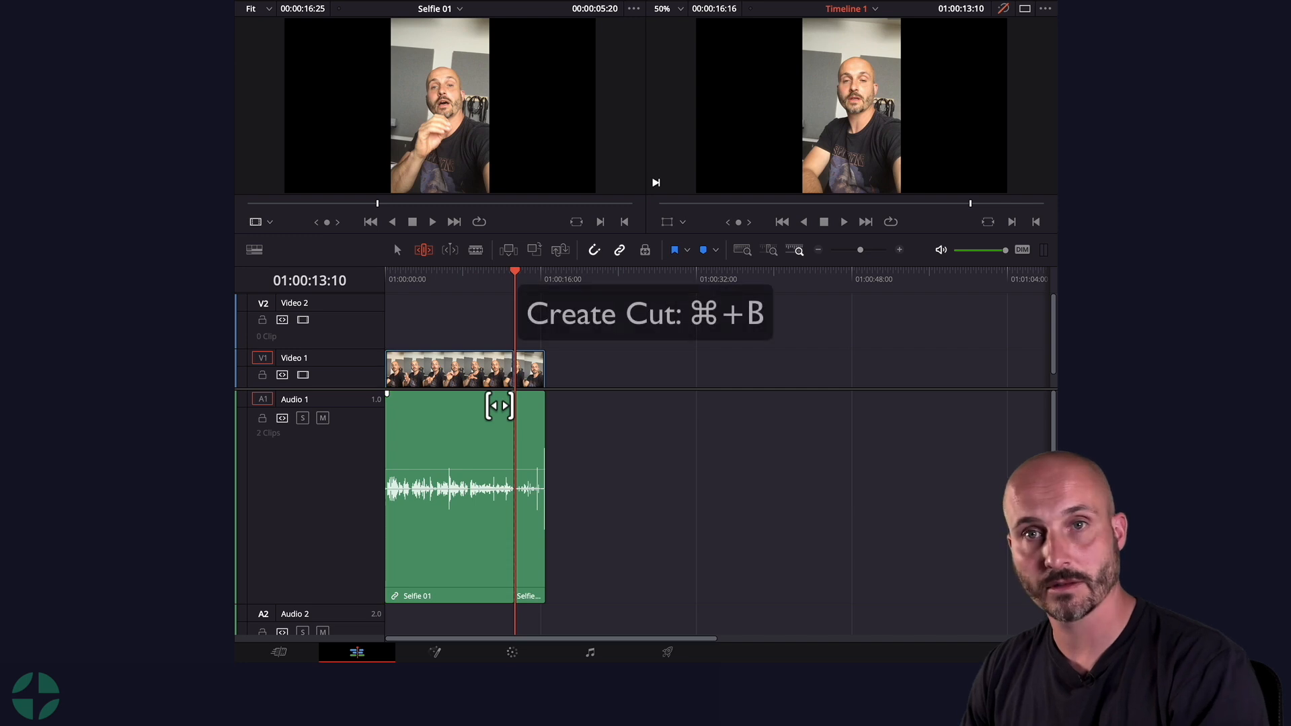
key(super+b)
key(Delete)
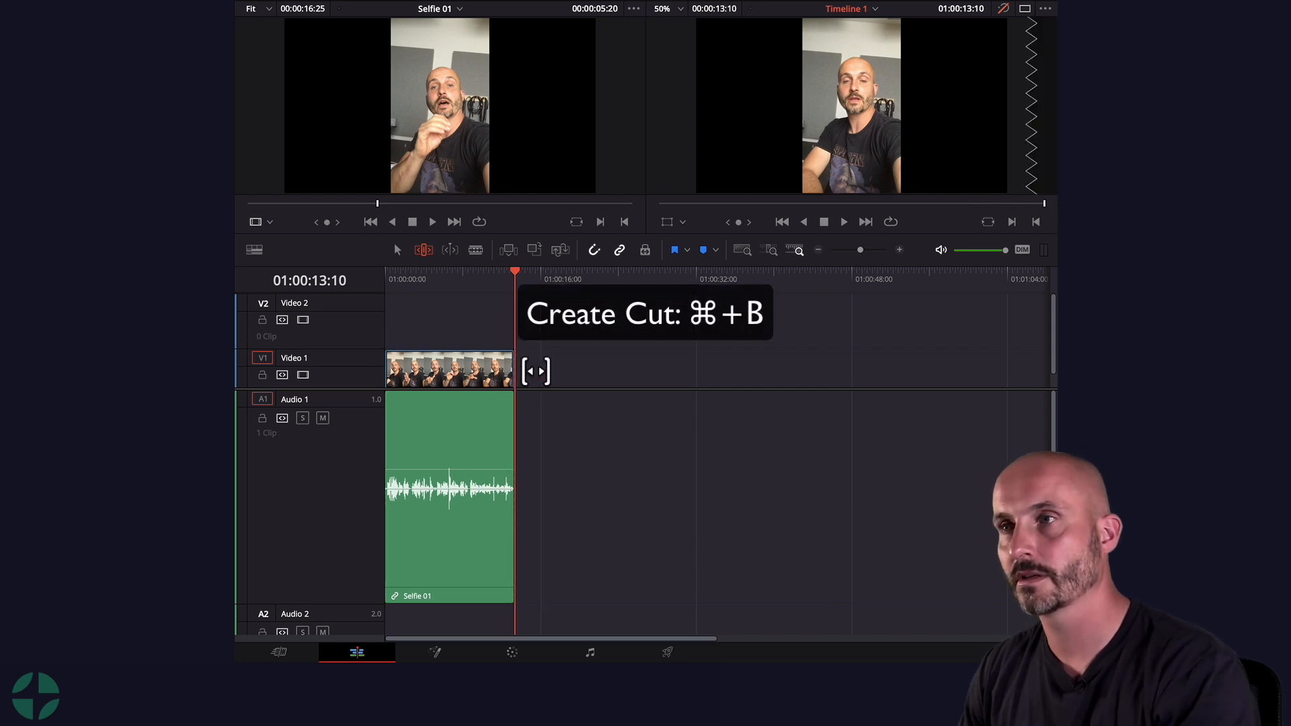
Step: Add Selfie 02 to the timeline directly after Selfie 01
drag(242, 295, 524, 374)
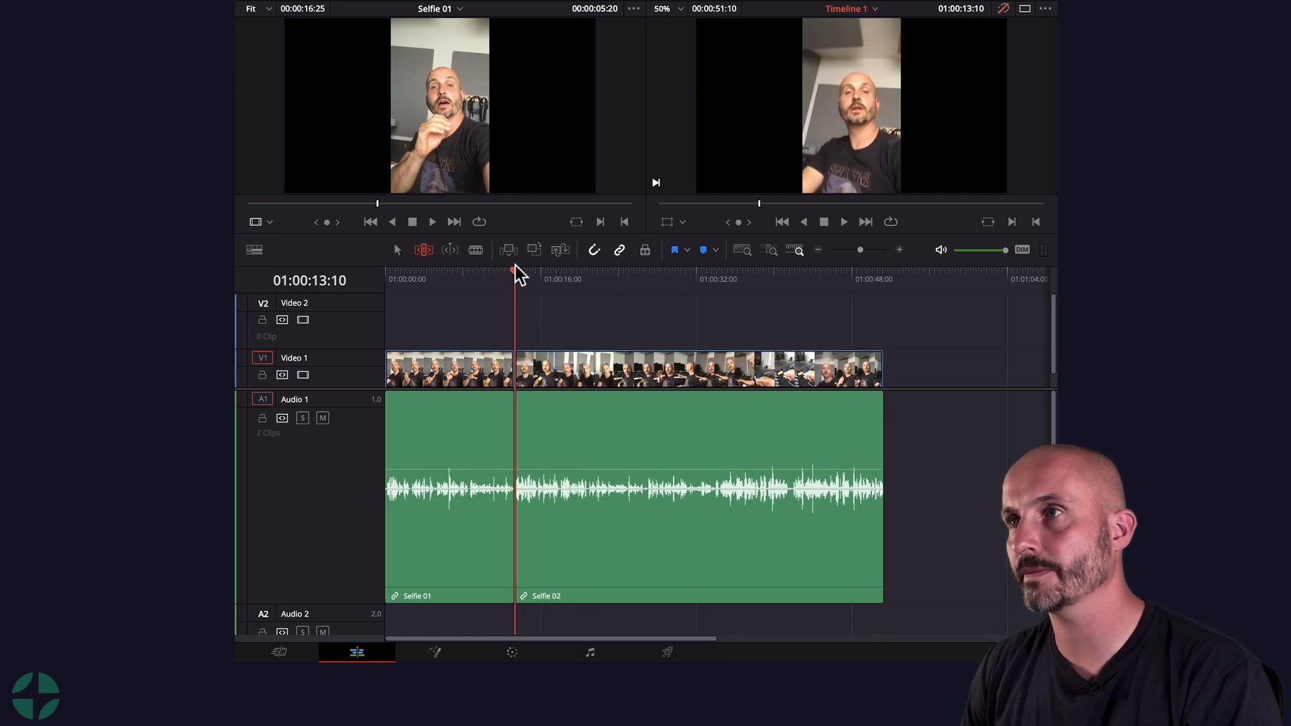
drag(510, 270, 500, 271)
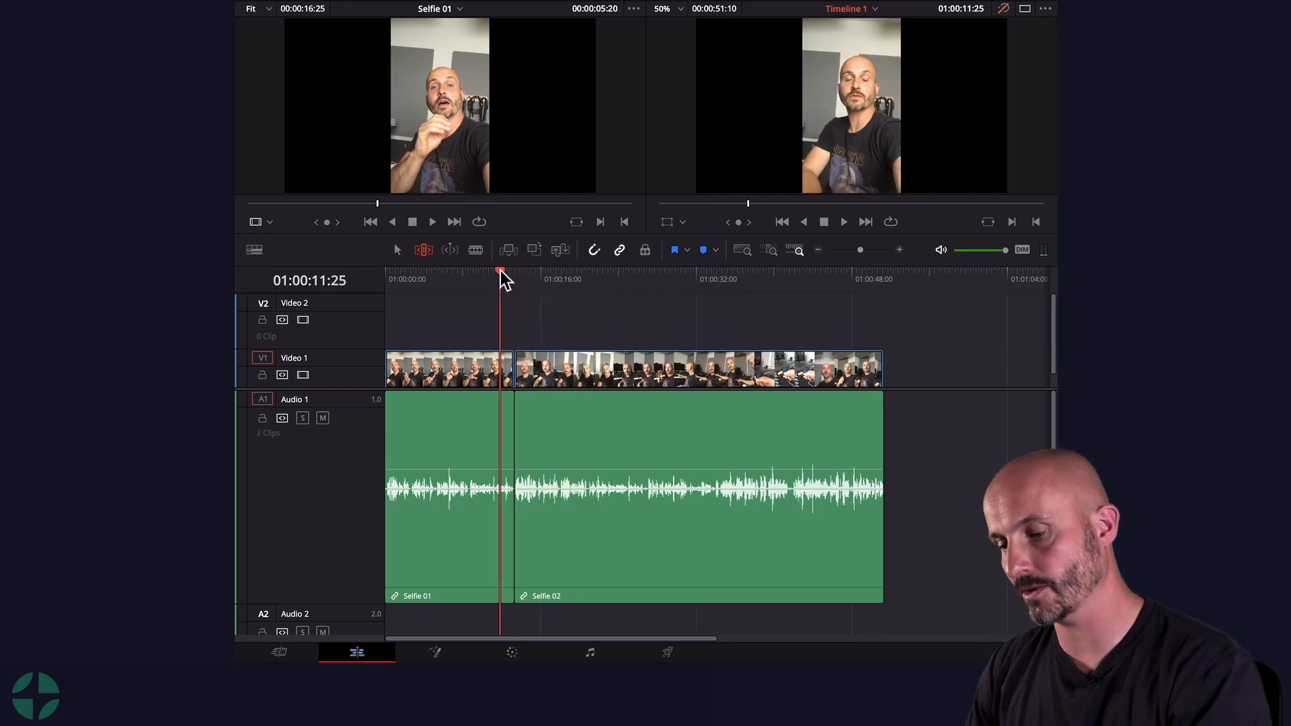
Step: Play back the junction between Selfie 01 and Selfie 02
key(ctrl+equal)
key(ctrl+equal)
scroll(776, 426, right, 5)
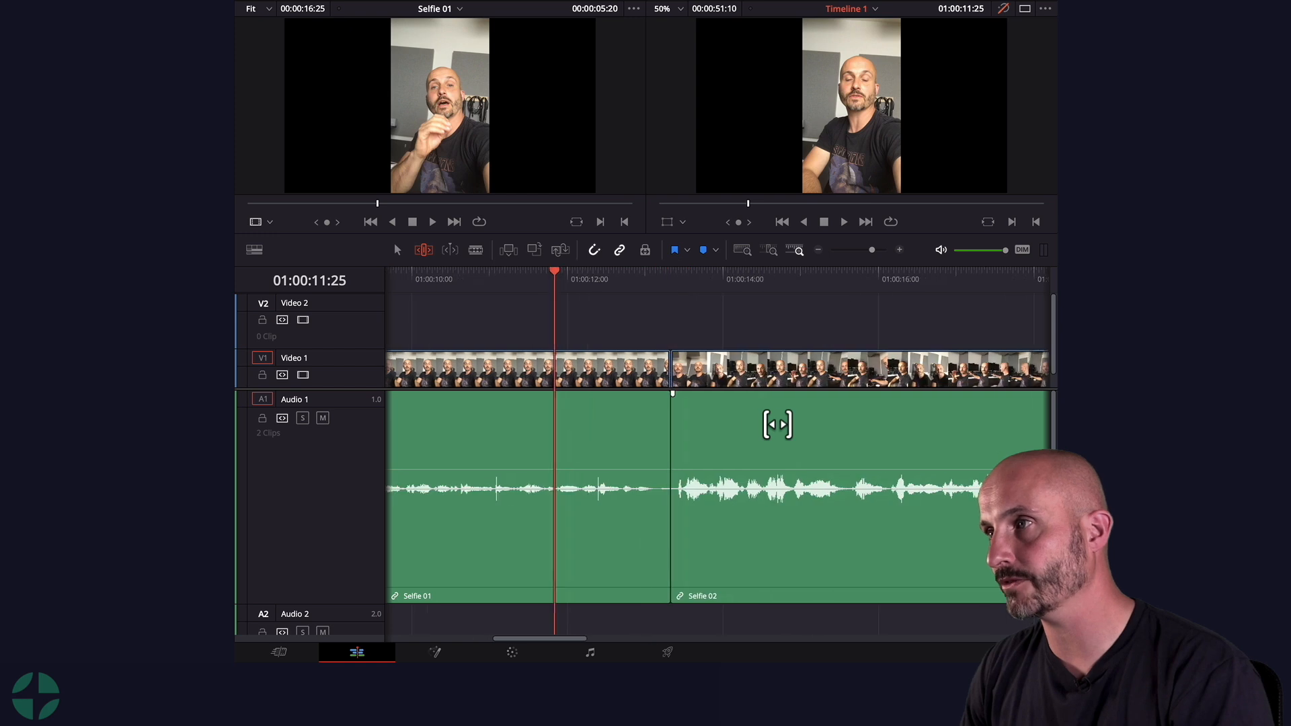
key(space)
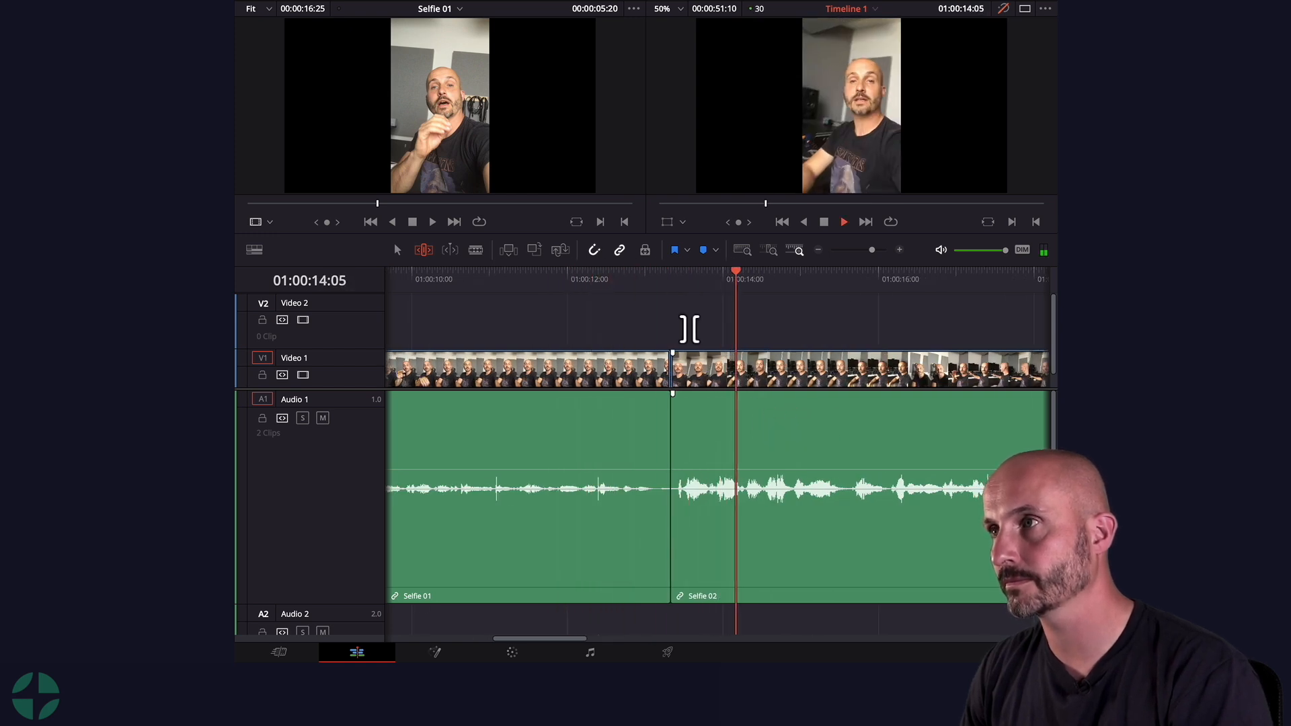
drag(671, 281, 639, 282)
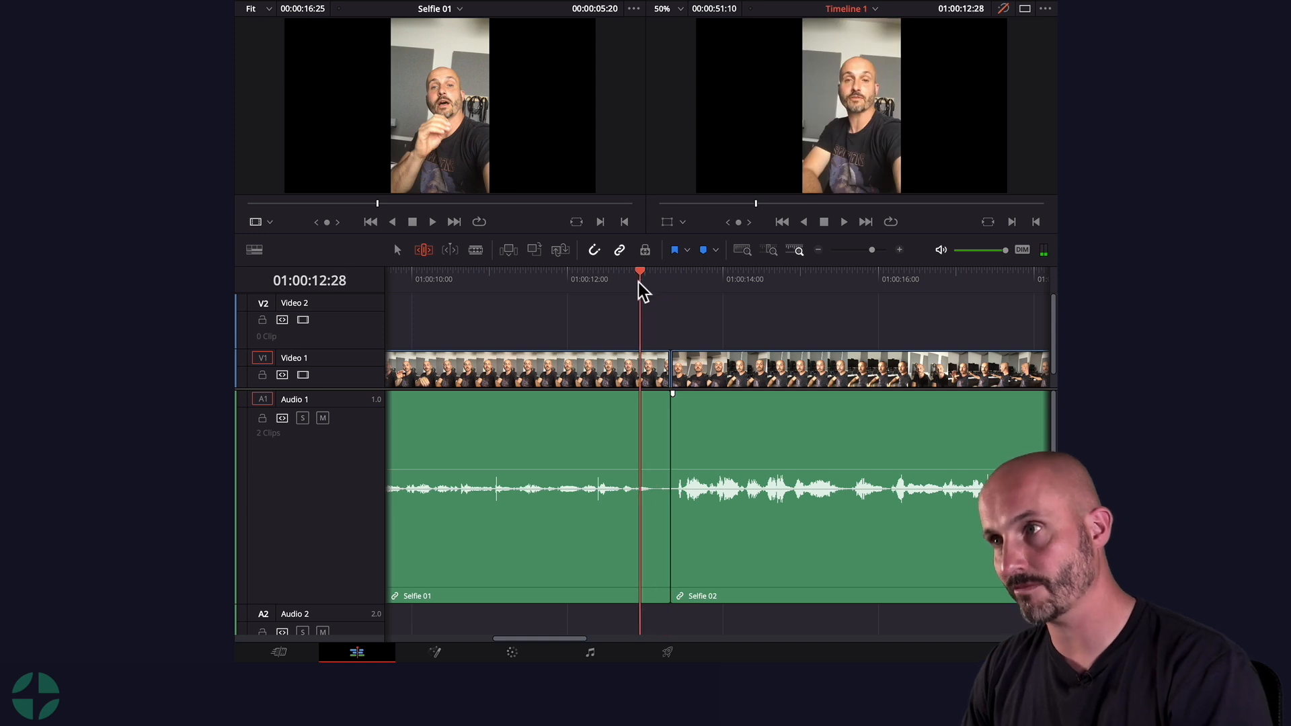
key(ctrl+equal)
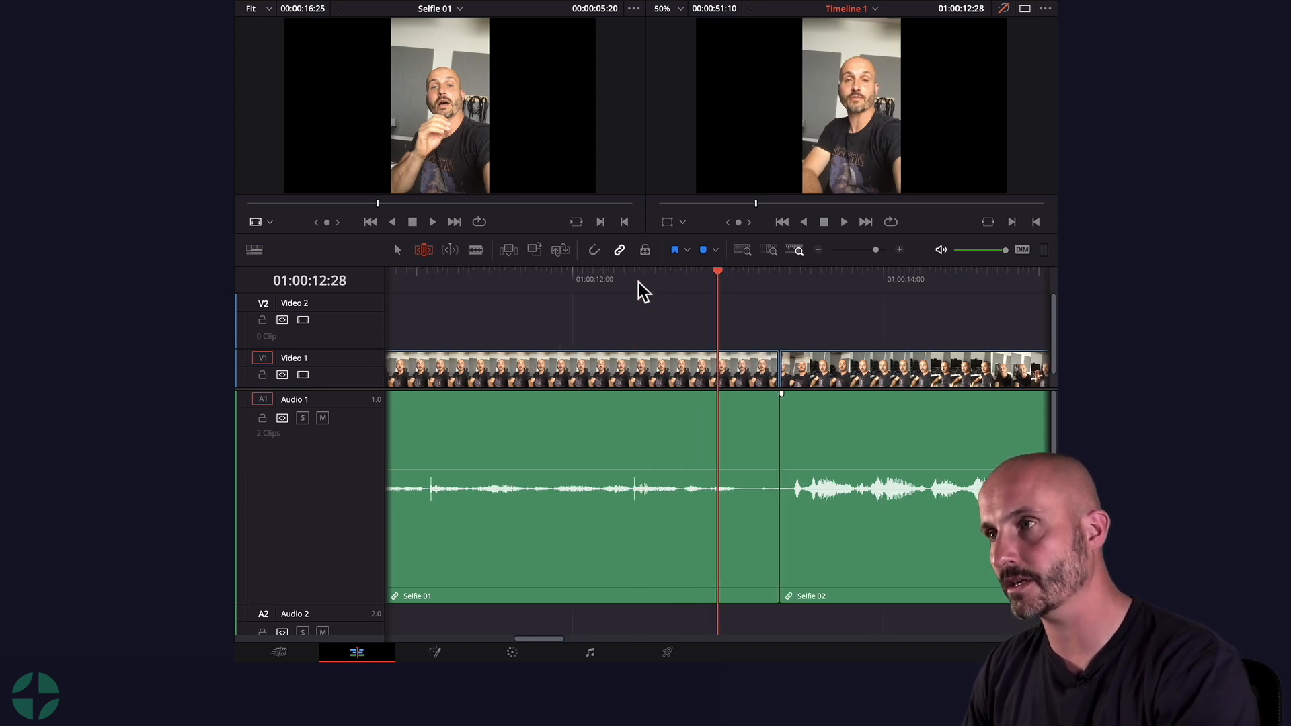
Step: Mark in and out points around the pause at the junction, out at 01:00:13:14, and ripple-delete the range
drag(805, 276, 997, 321)
key(i)
key(space)
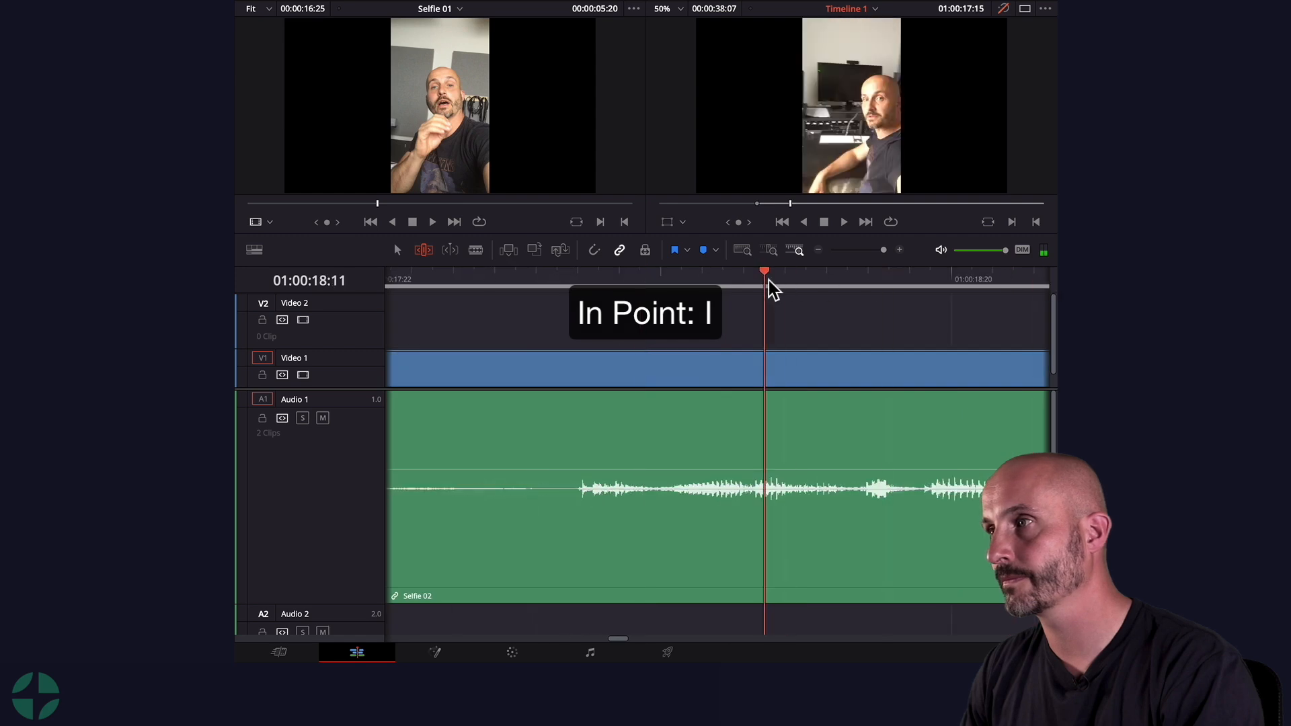
drag(510, 283, 809, 317)
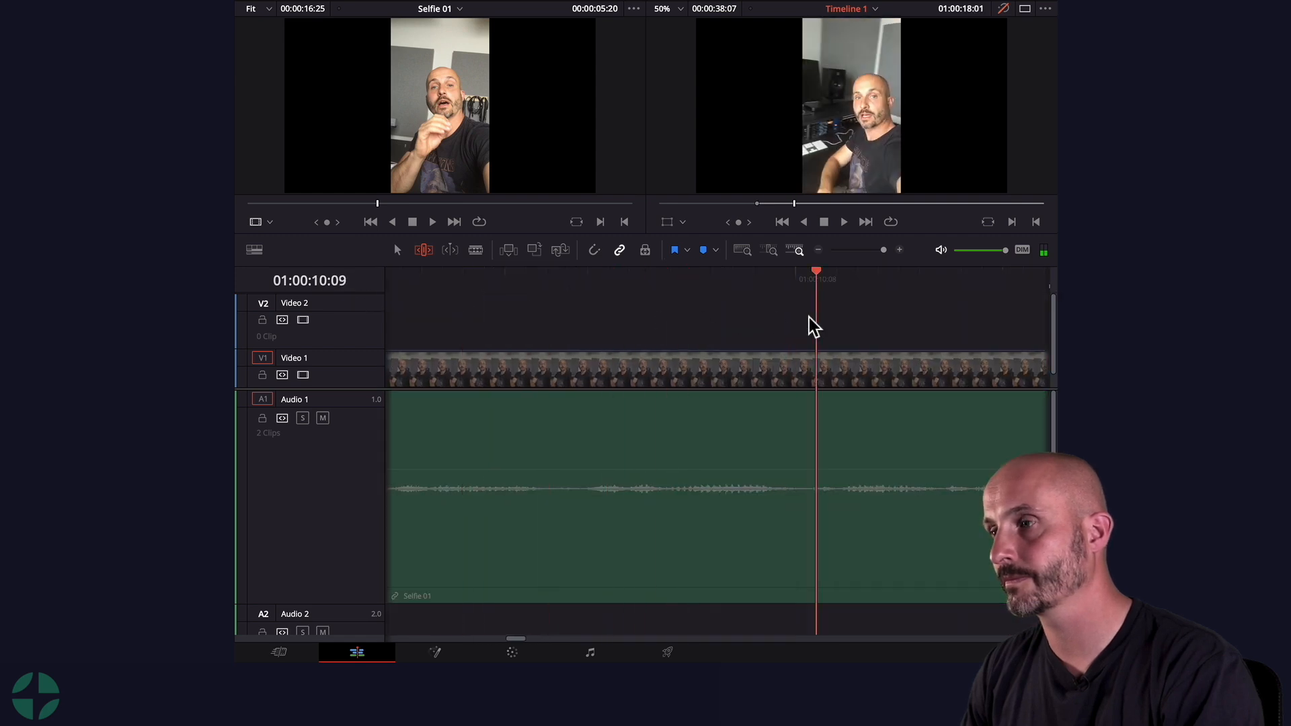
key(super+minus)
key(super+minus)
key(space)
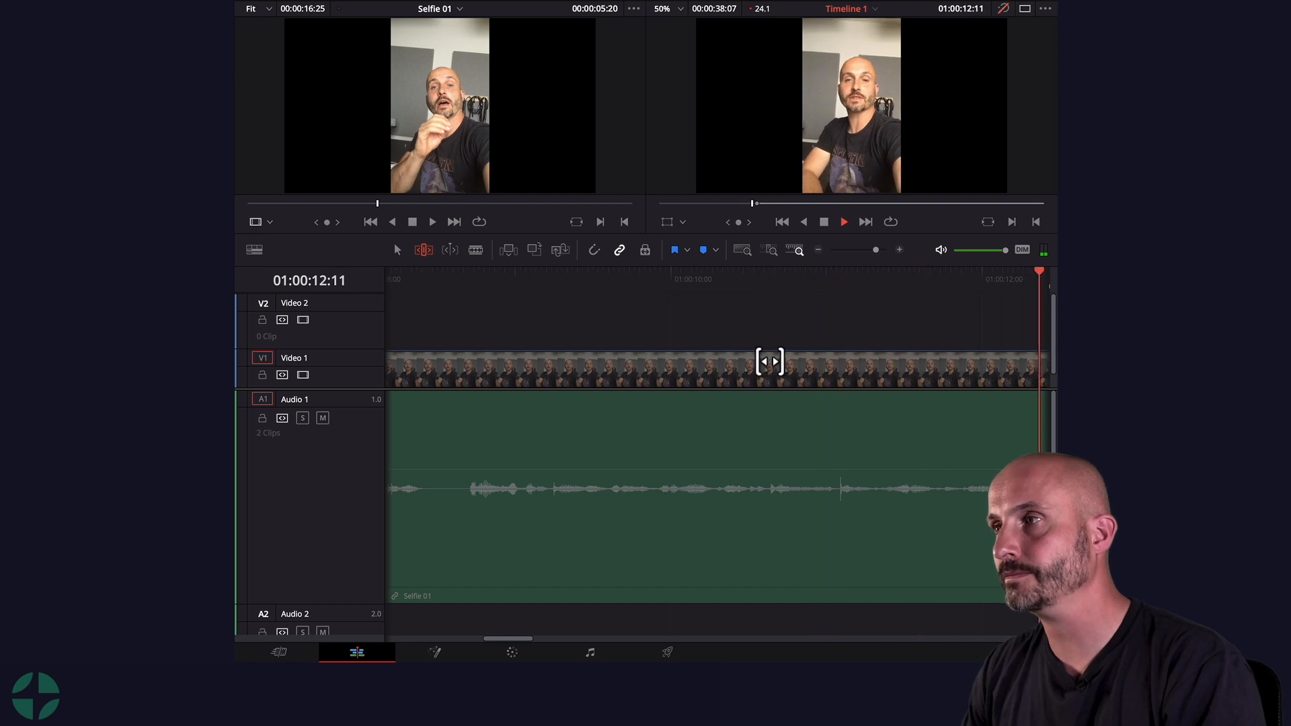
key(space)
mouse_move(883, 273)
mouse_down()
mouse_move(860, 275)
mouse_move(874, 281)
mouse_up()
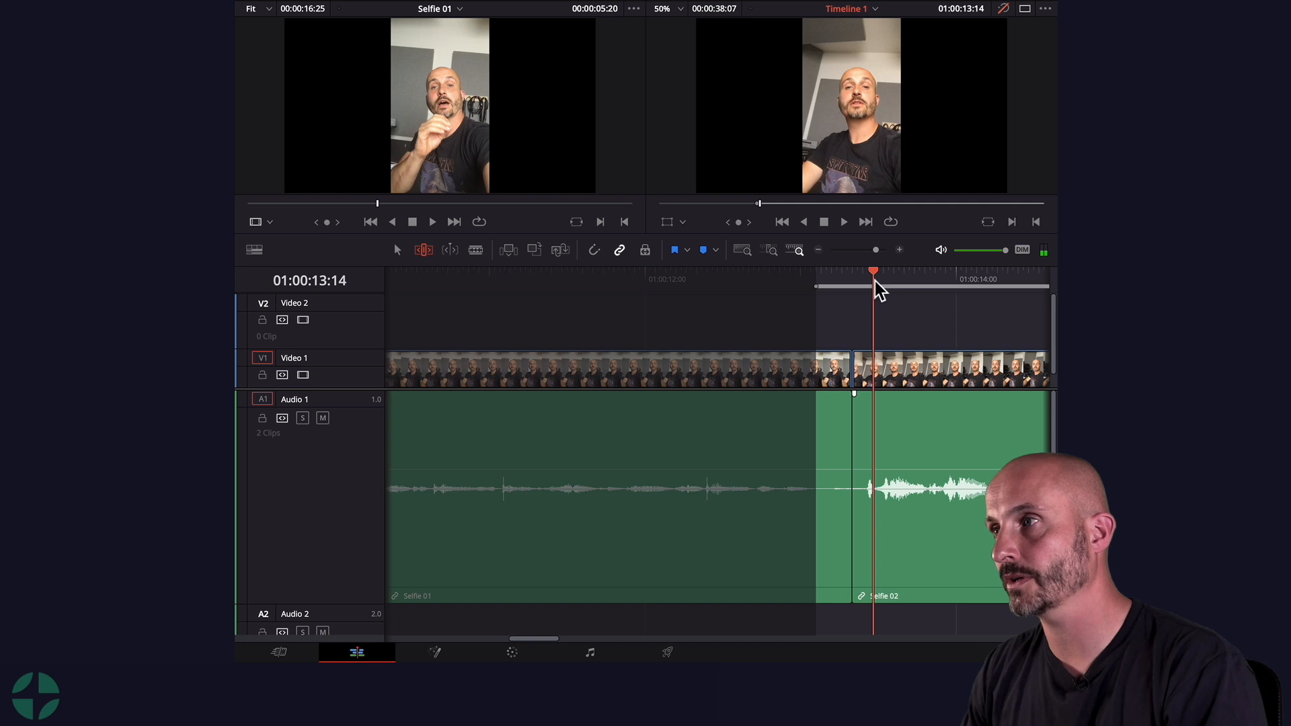
key(o)
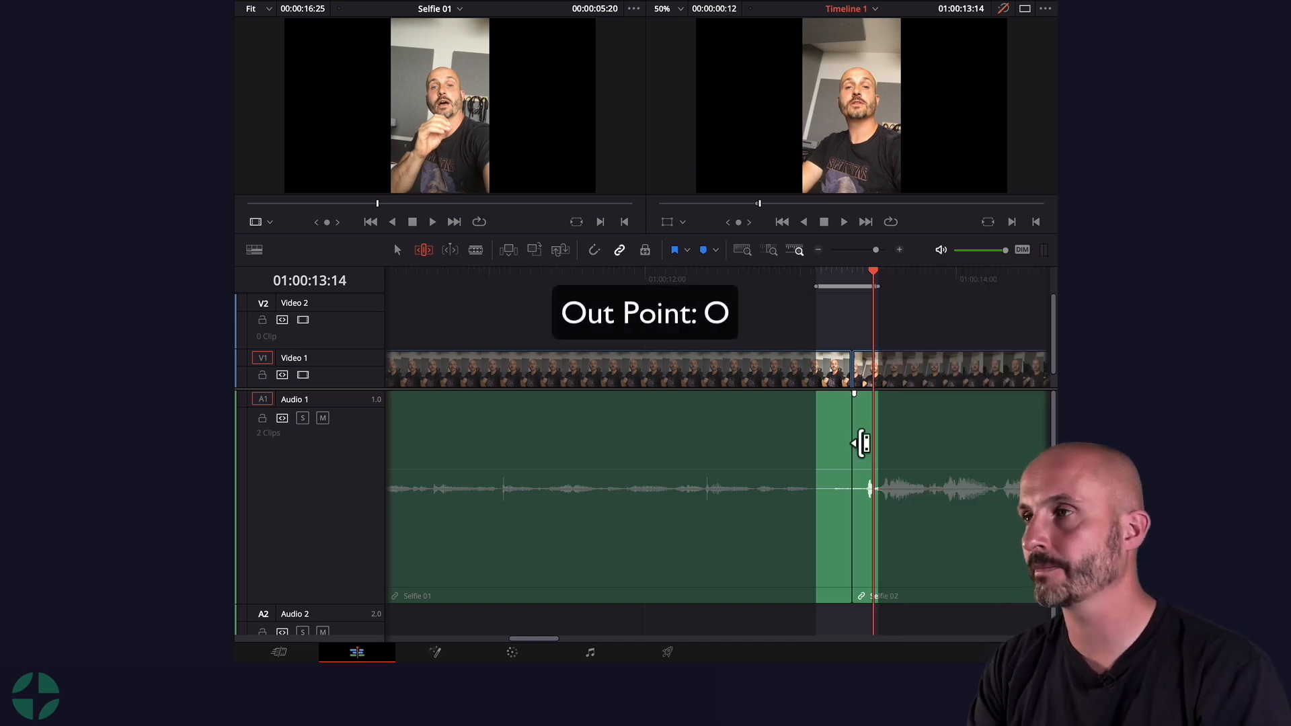
key(BackSpace)
Step: Play back the edited junction between the two clips
click(710, 276)
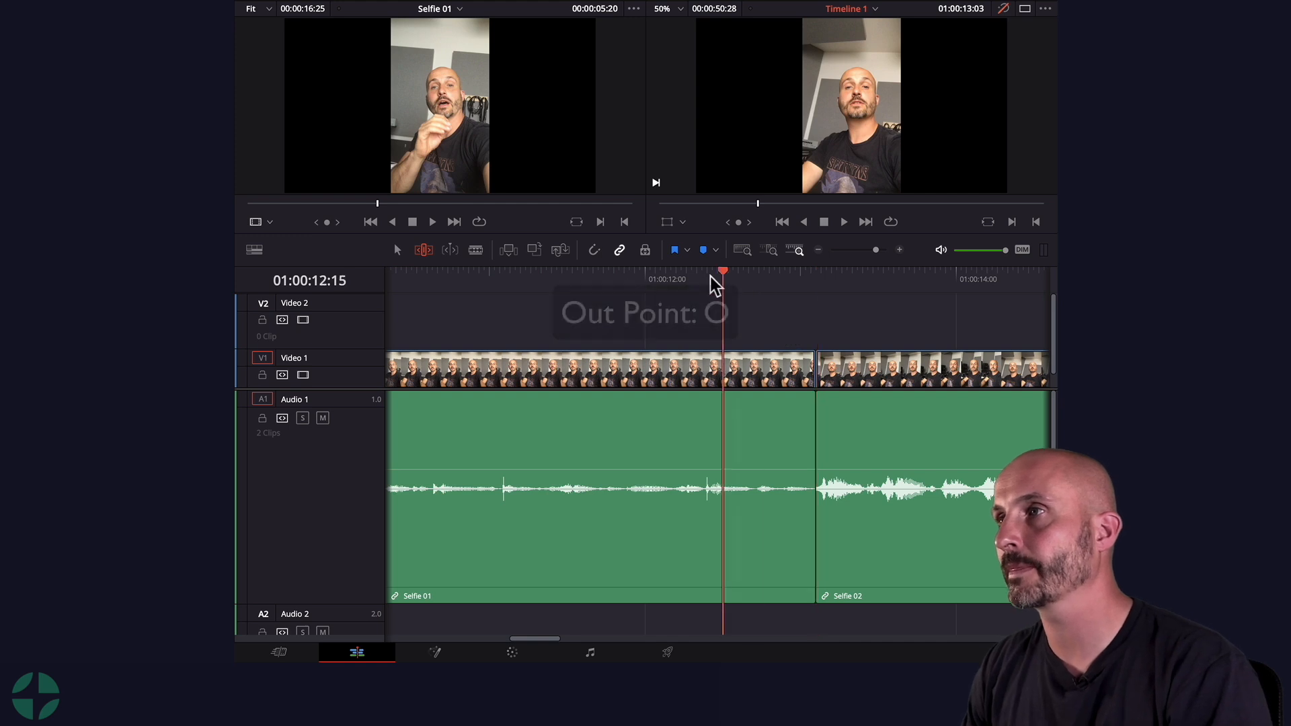
key(space)
drag(640, 277, 583, 281)
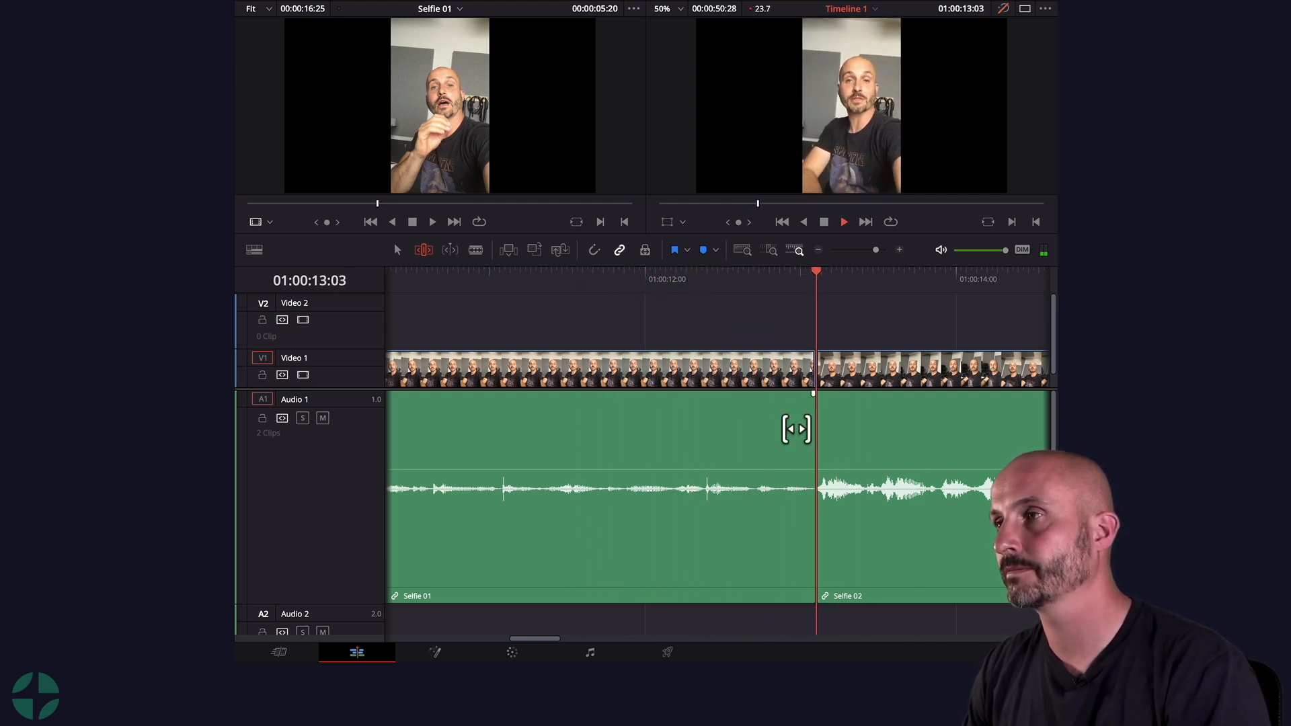
key(space)
key(ctrl+minus)
key(ctrl+minus)
key(ctrl+minus)
key(ctrl+minus)
key(ctrl+minus)
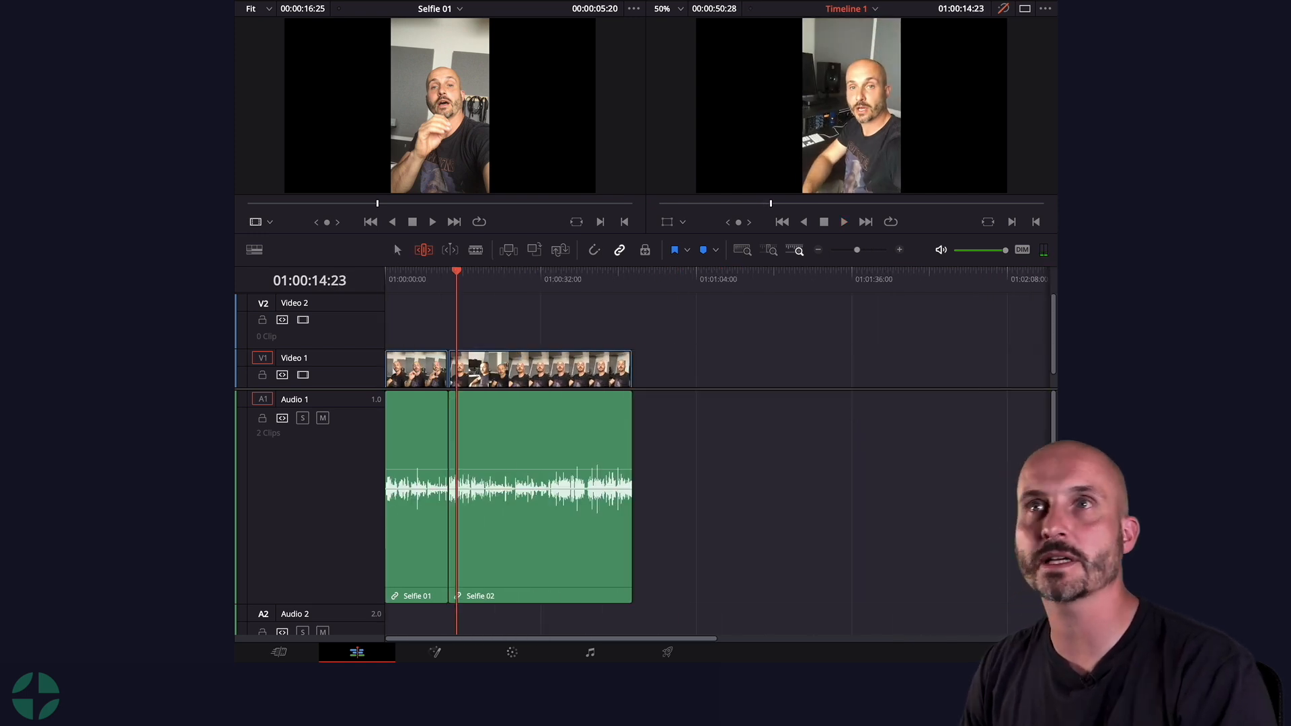
Step: Add Selfie 03 to the timeline and move it to sit directly after Selfie 02
drag(397, 249, 638, 404)
key(n)
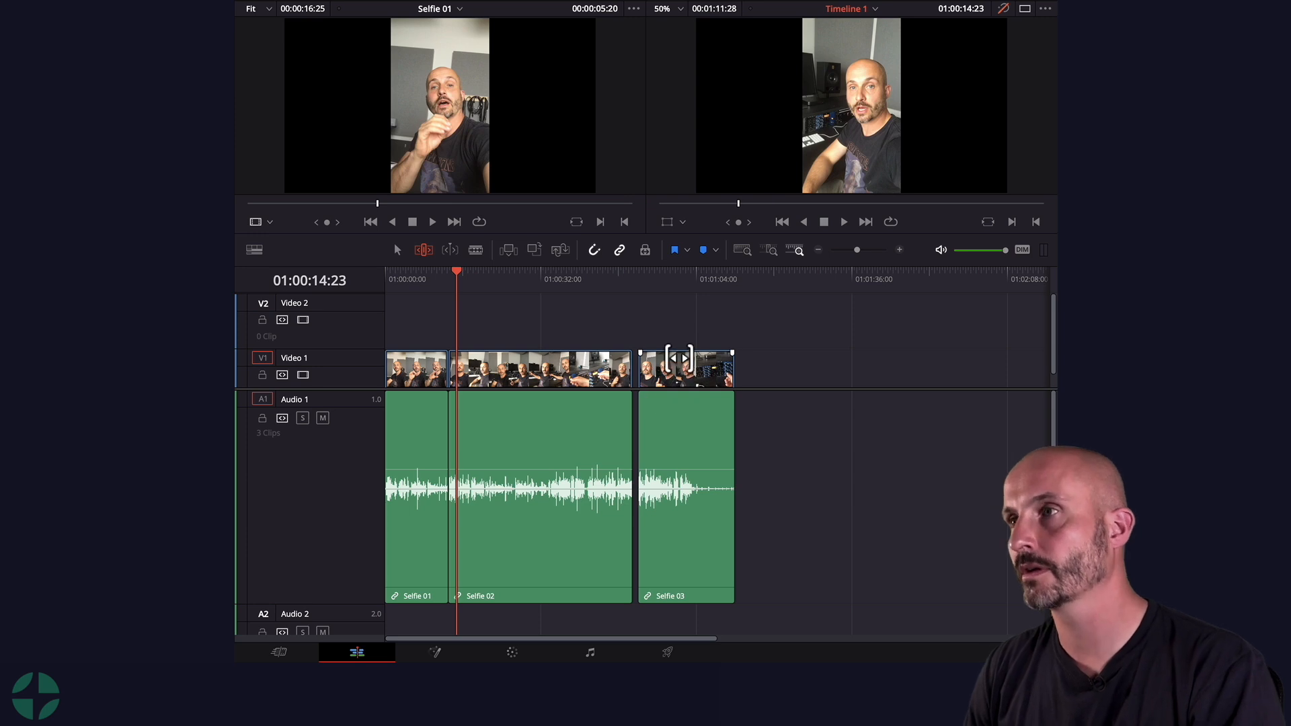
key(a)
drag(685, 366, 675, 374)
Step: Play back the junction of Selfie 01 and Selfie 02 and park the playhead there
drag(623, 273, 621, 275)
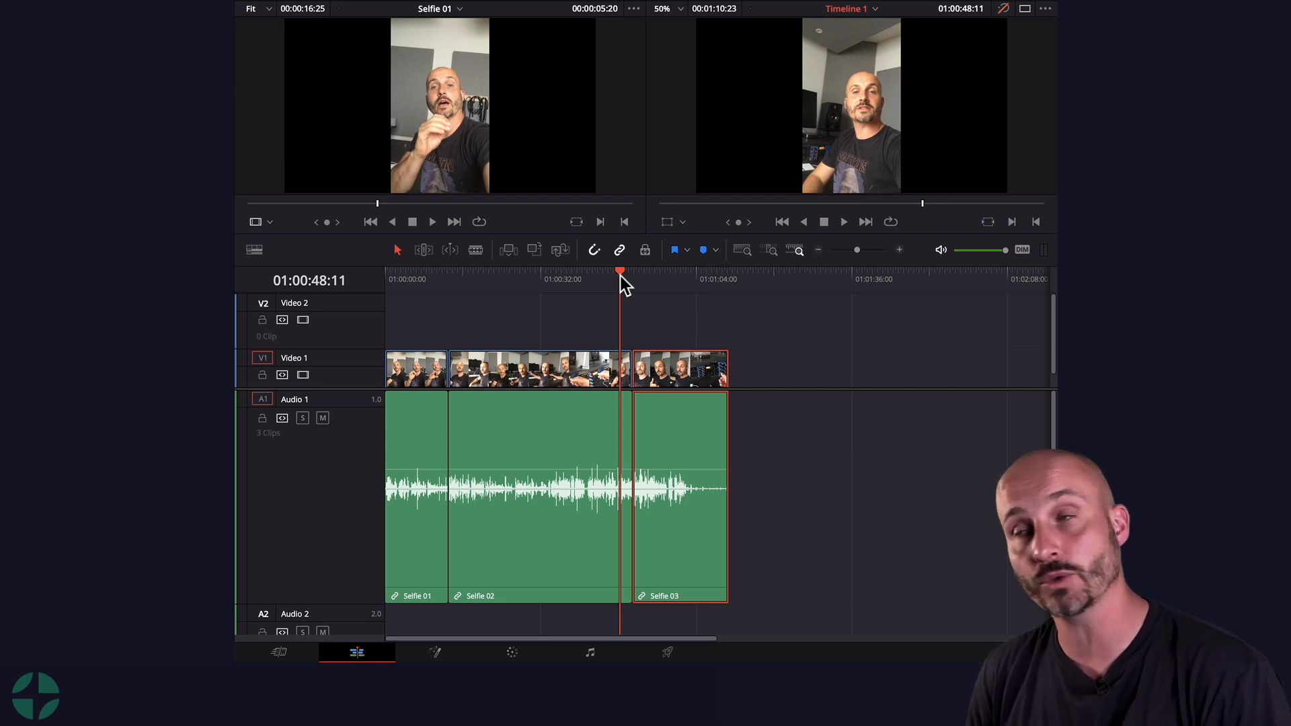
drag(624, 275, 444, 300)
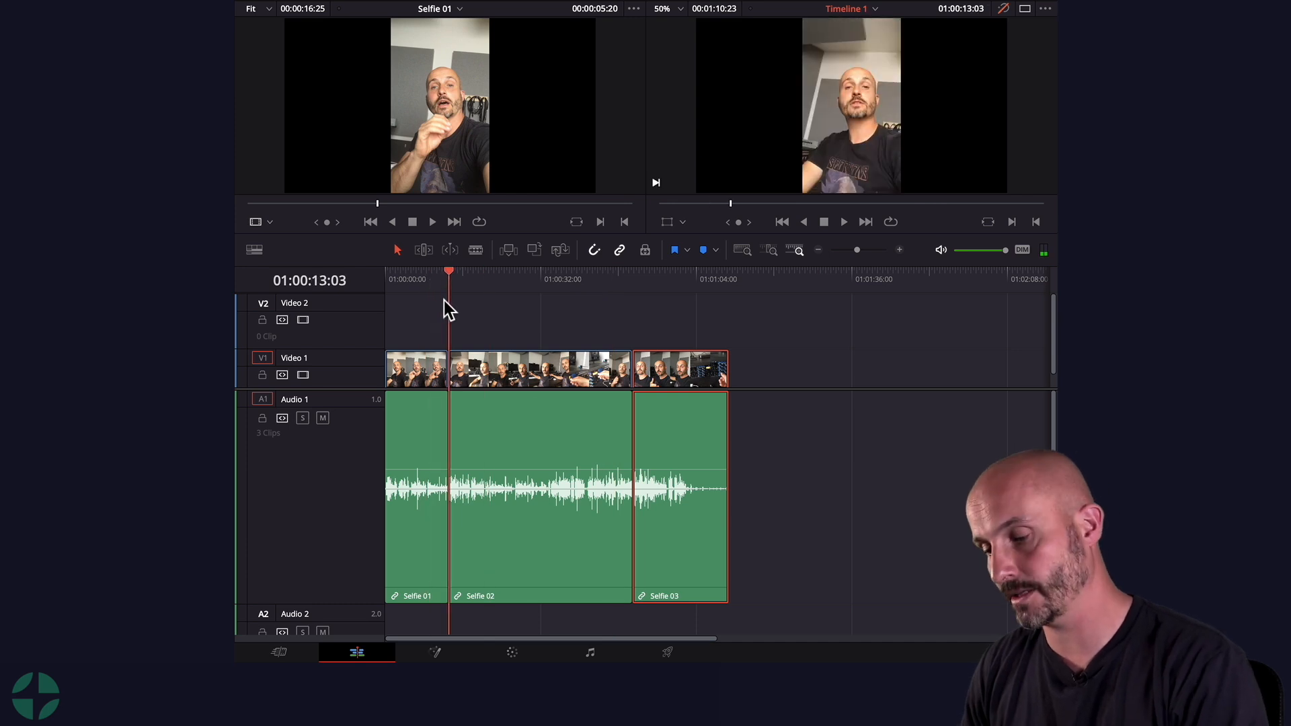
key(ctrl+equal)
key(ctrl+equal)
drag(717, 278, 690, 278)
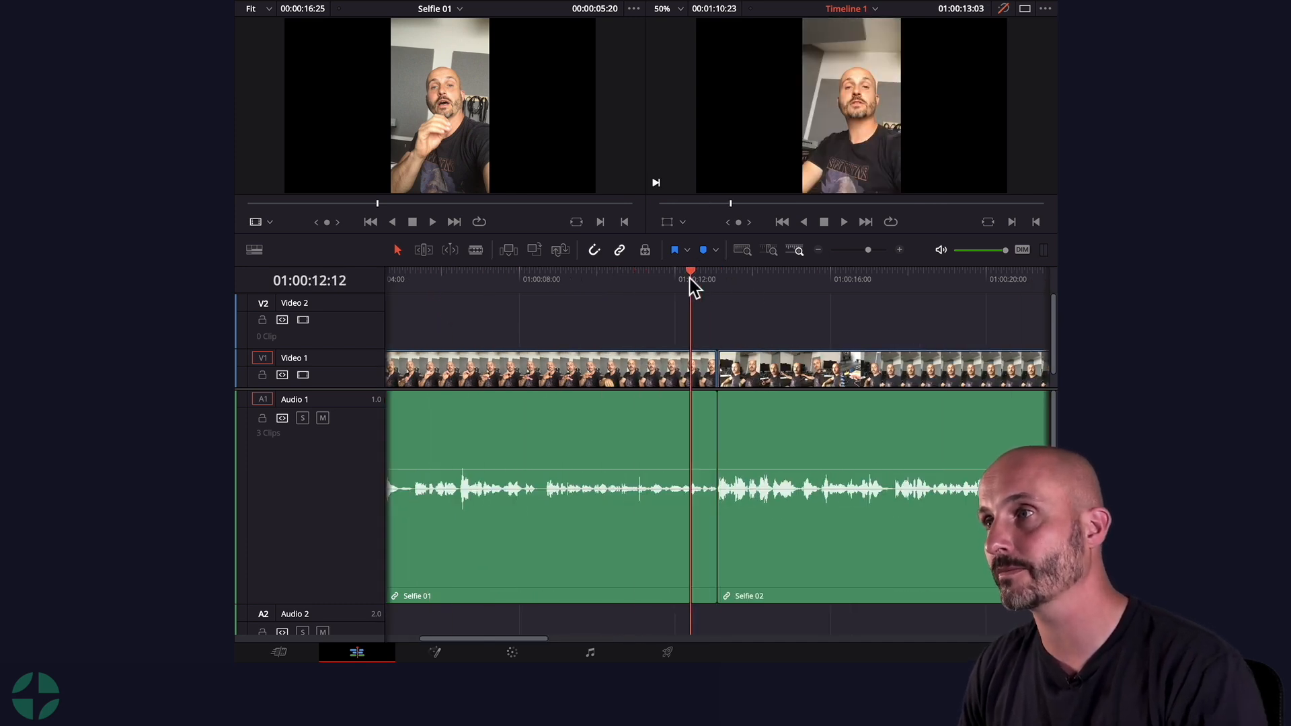
key(space)
click(715, 276)
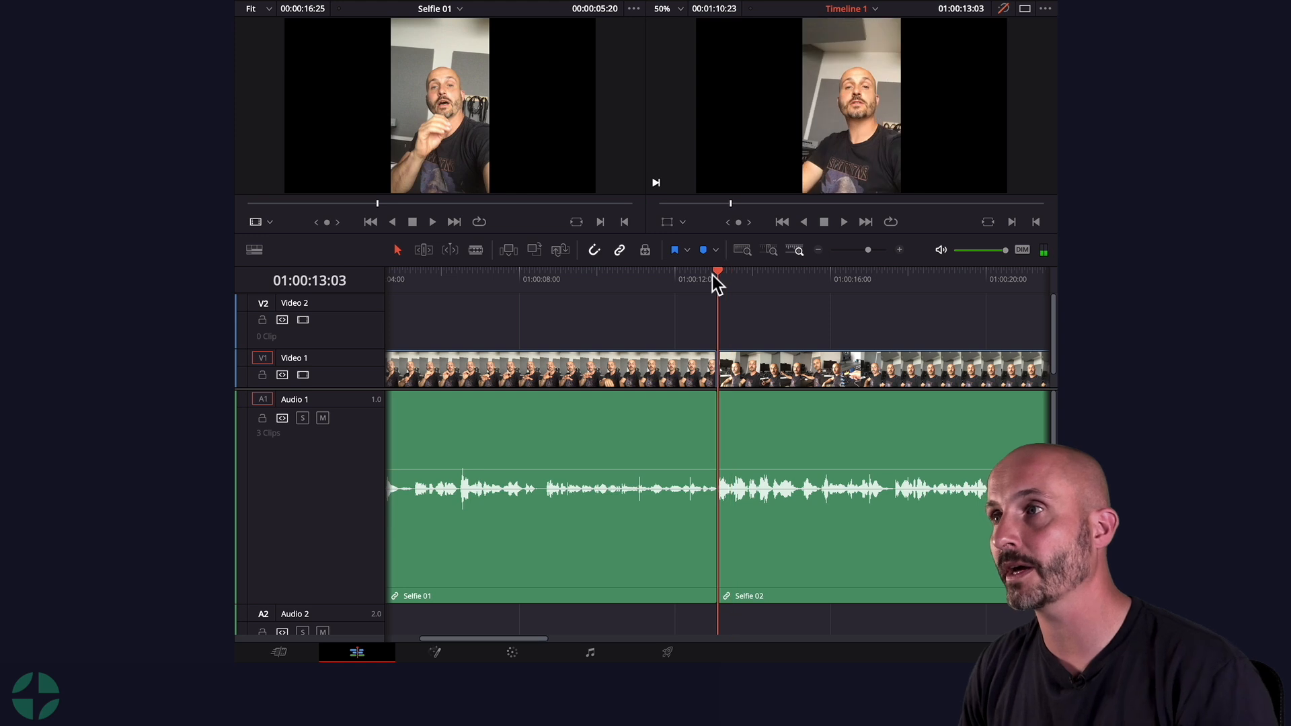
Step: Add a red marker at 01:00:13:03 on the timeline ruler
right_click(716, 284)
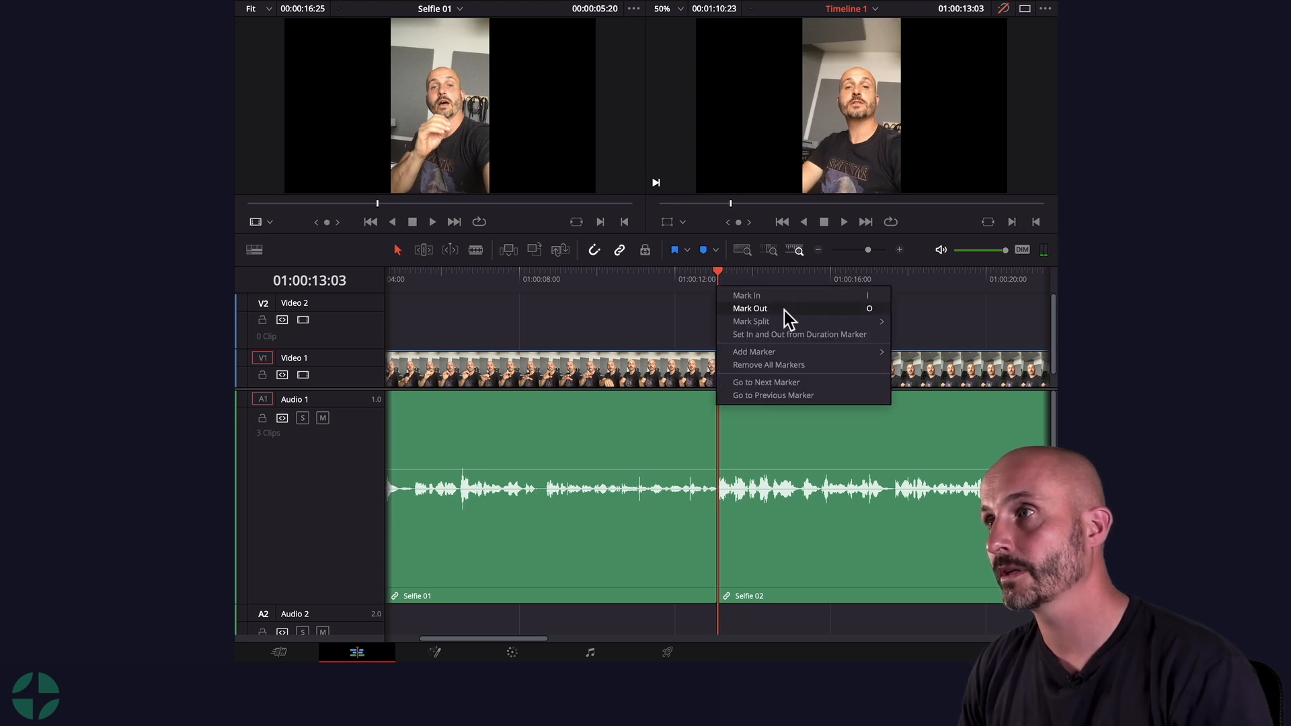
mouse_move(826, 354)
click(964, 418)
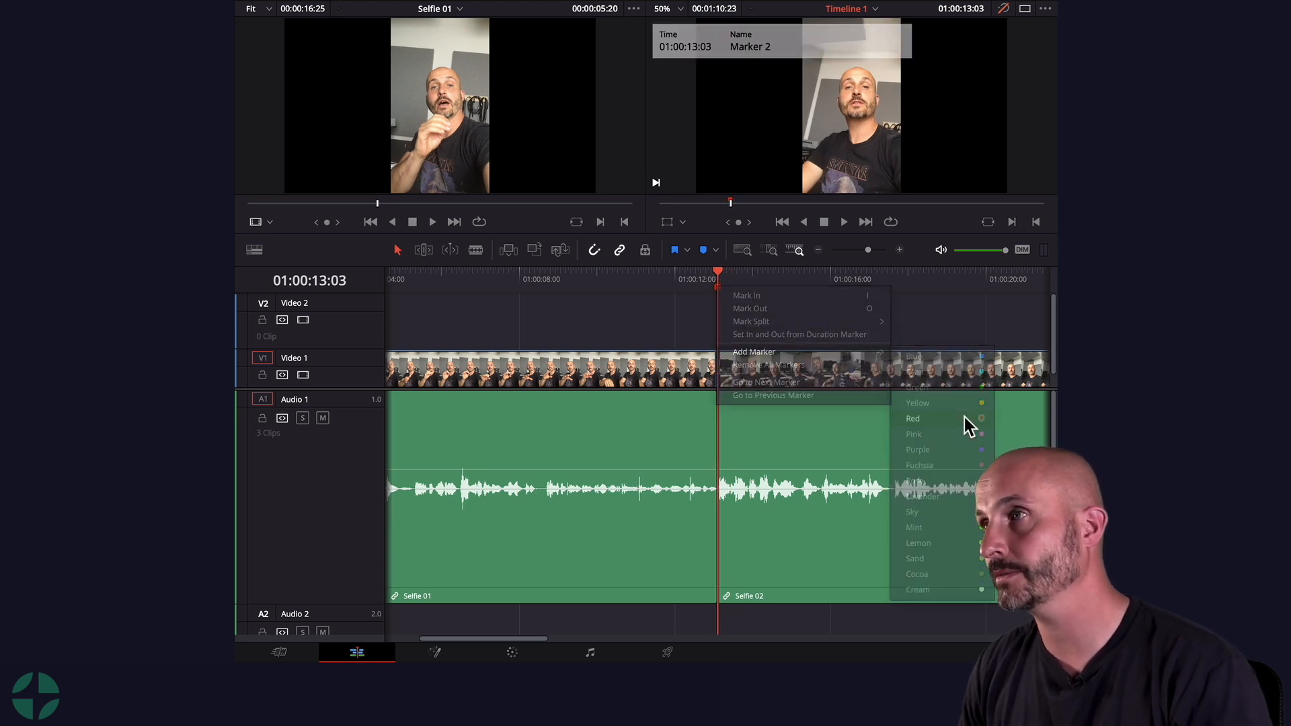
Step: Rename the red marker at 01:00:13:03 to "Fix audio"
double_click(718, 285)
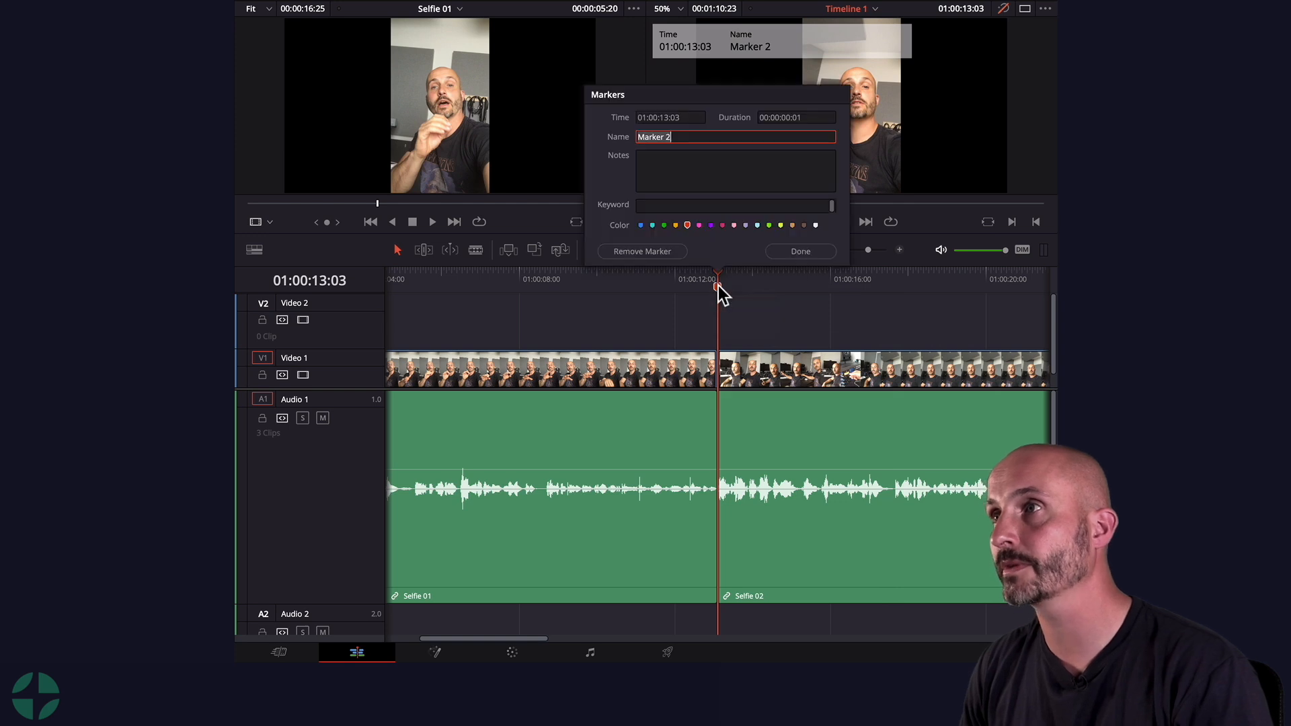
text(Fix audio)
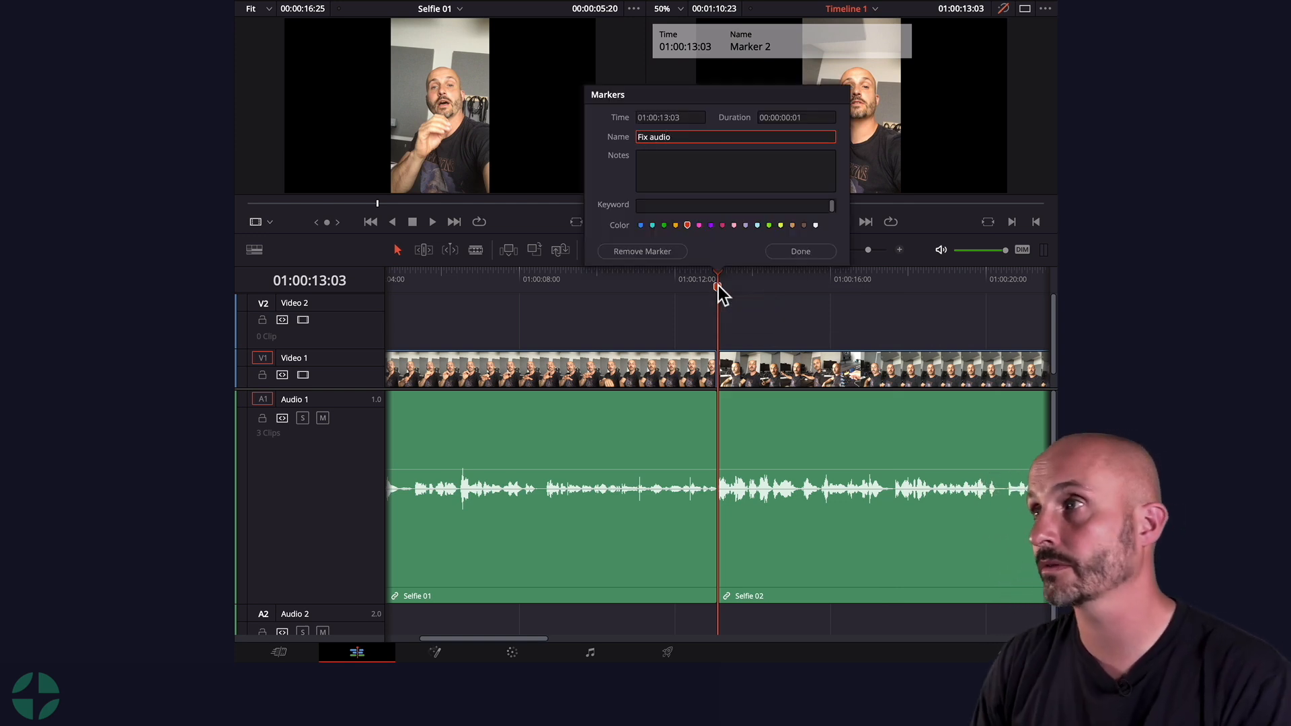
click(787, 251)
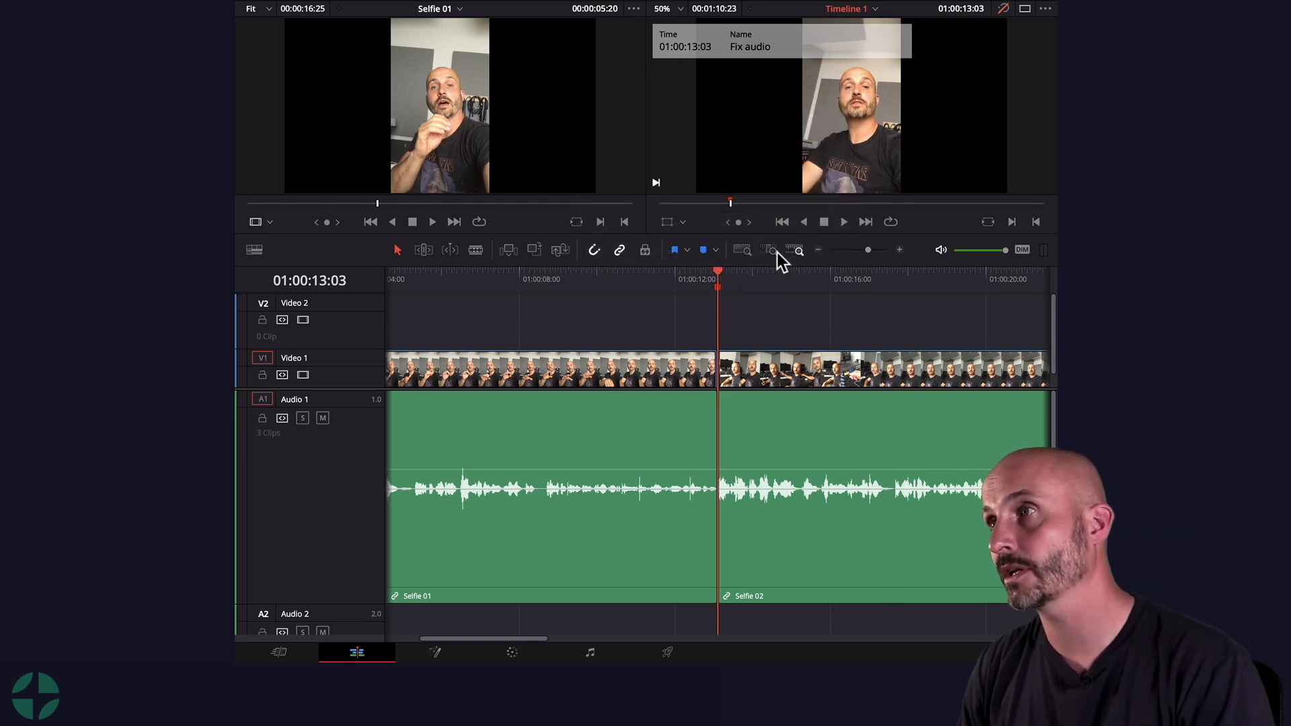
Step: Play back the junction between Selfie 02 and Selfie 03 on the zoomed-out timeline
key(ctrl+minus)
key(ctrl+minus)
key(ctrl+minus)
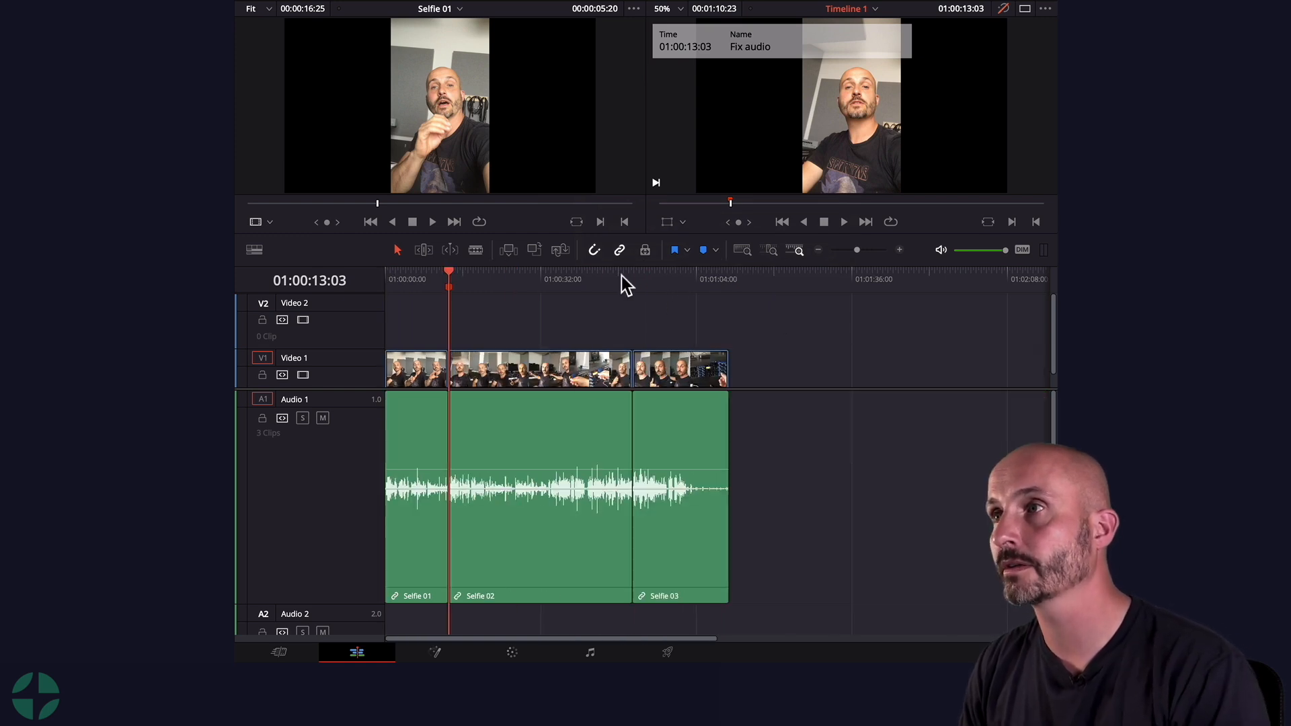
click(621, 275)
key(space)
drag(626, 275, 623, 275)
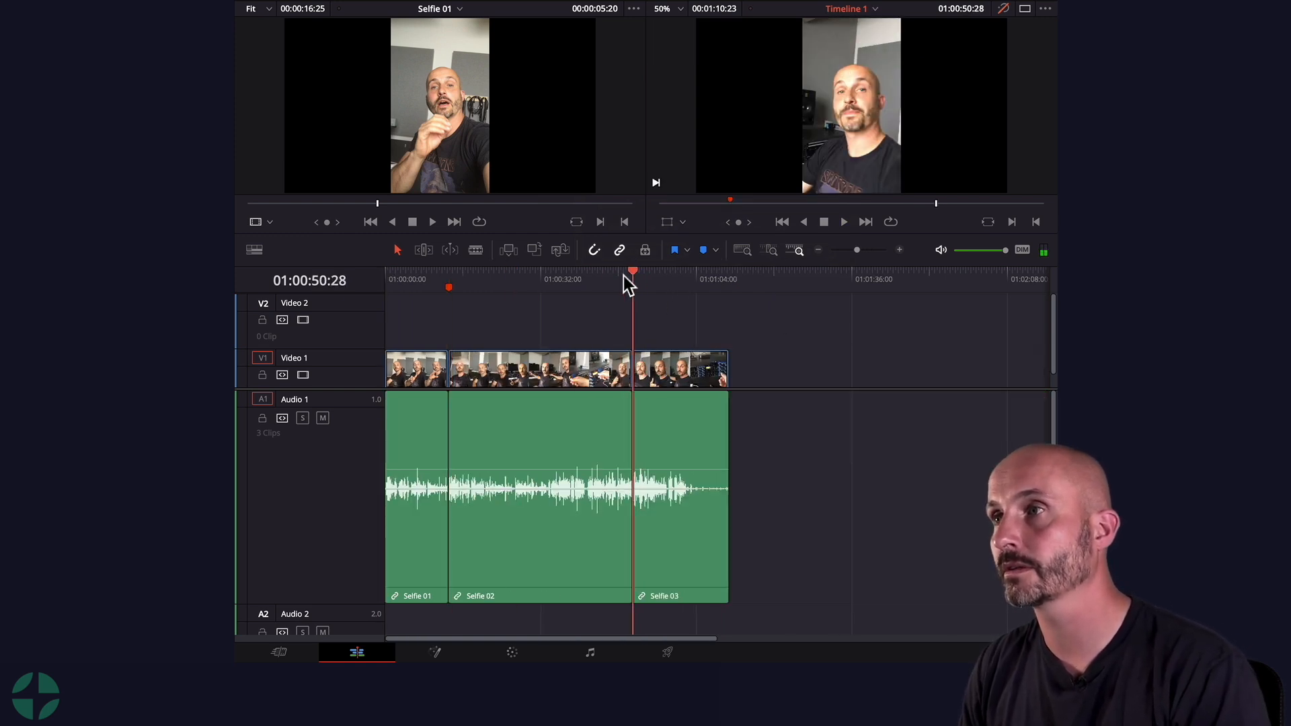
key(n)
key(space)
click(627, 274)
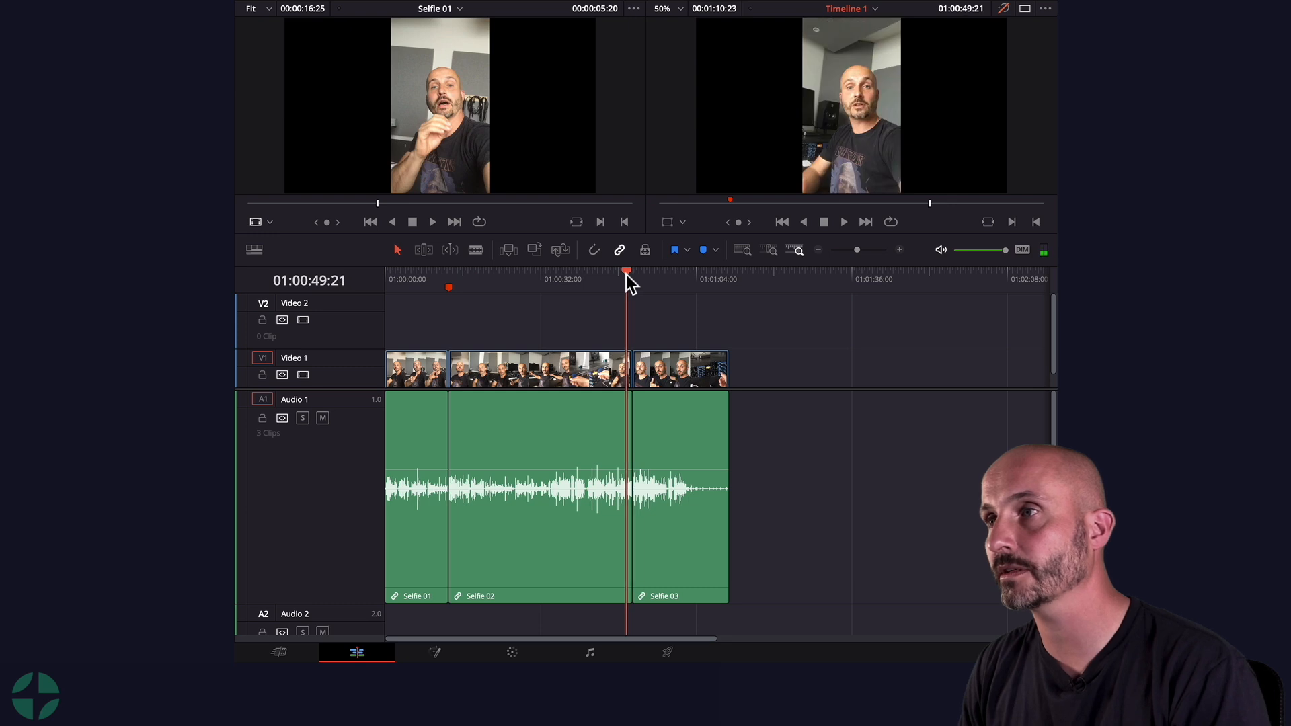
key(space)
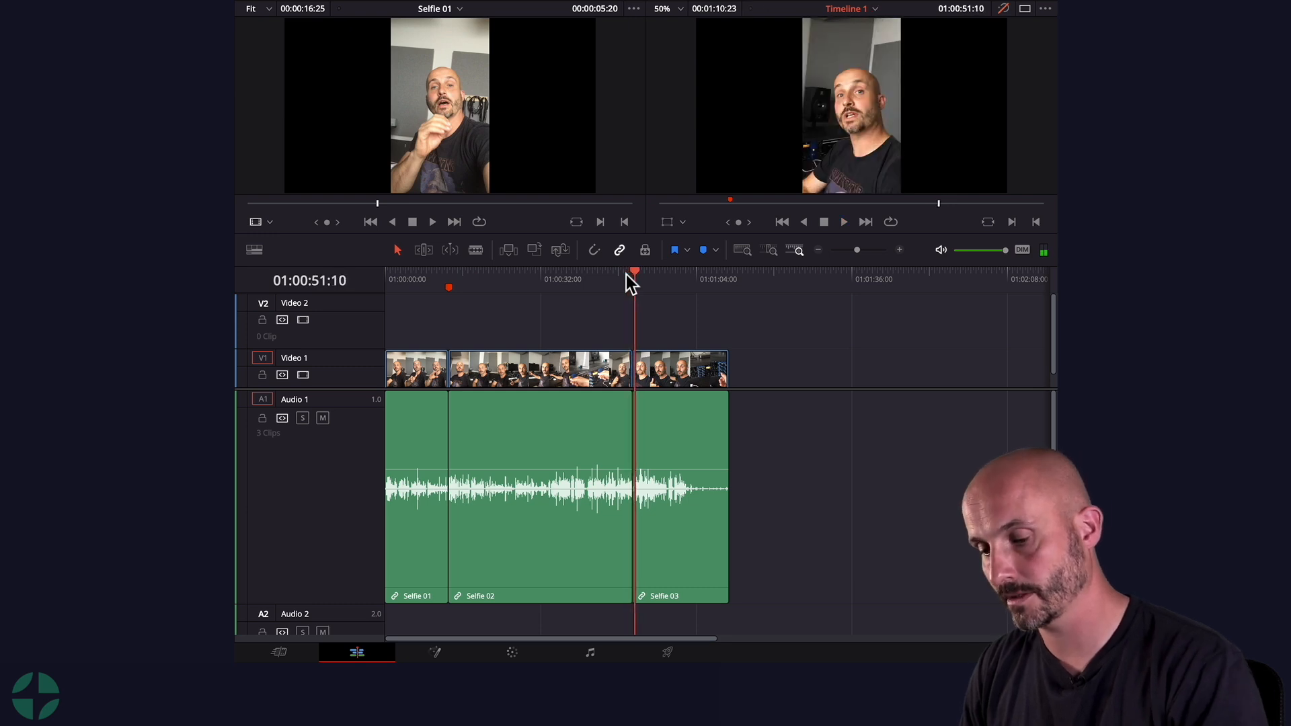
Step: Roll the edit point between Selfie 02 and Selfie 03 earlier with the Trim tool
key(ctrl+equal)
key(ctrl+equal)
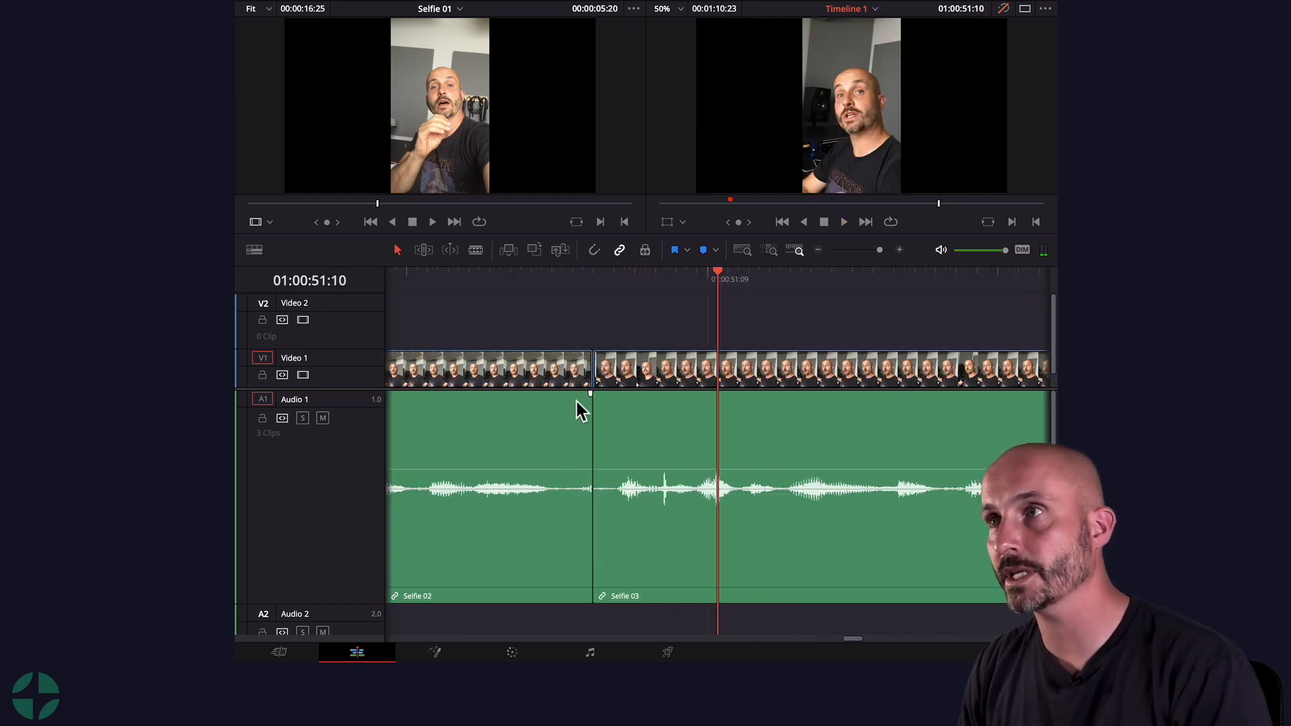
key(t)
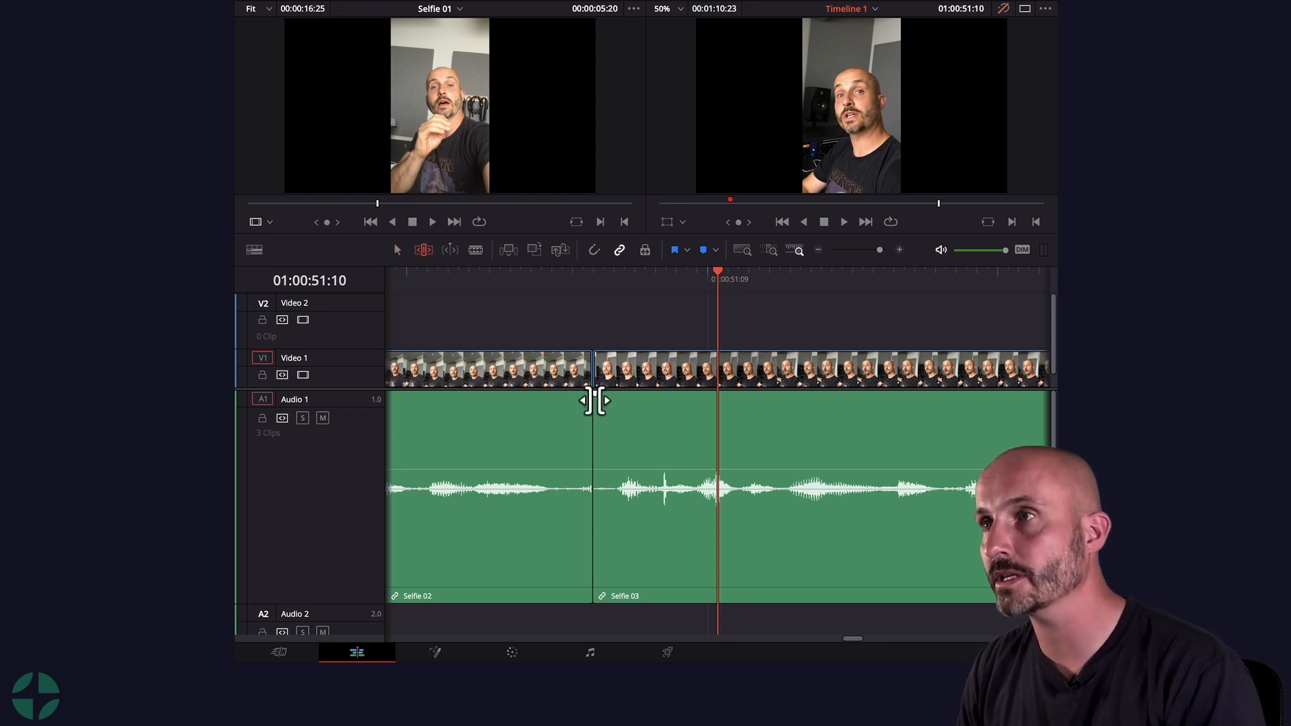
click(599, 402)
drag(609, 403, 615, 400)
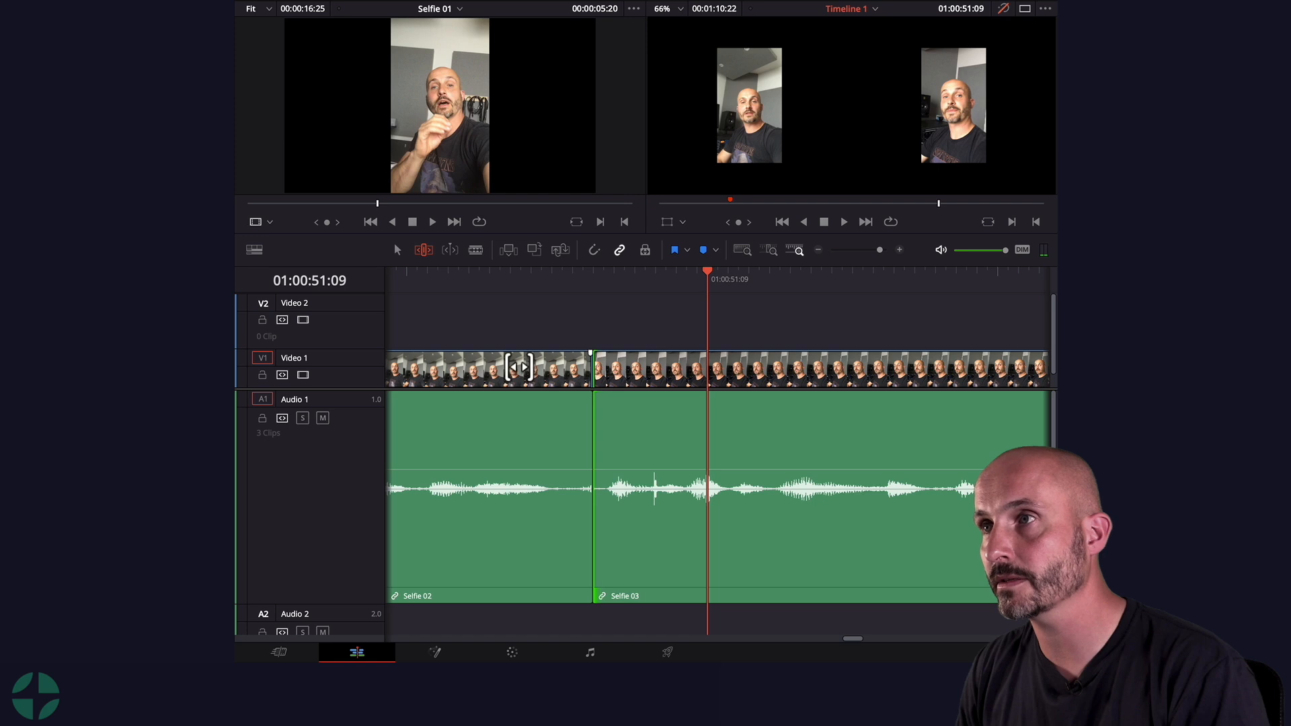
drag(482, 279, 447, 275)
key(space)
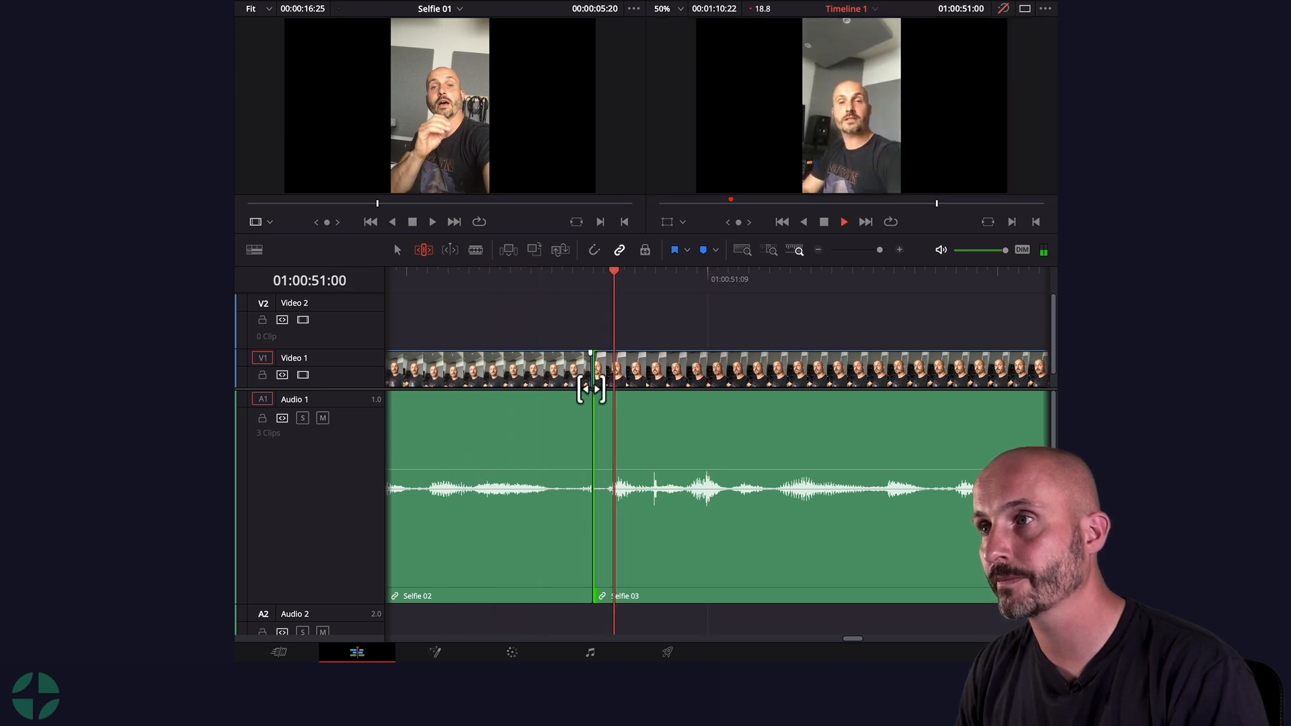
drag(587, 401, 562, 409)
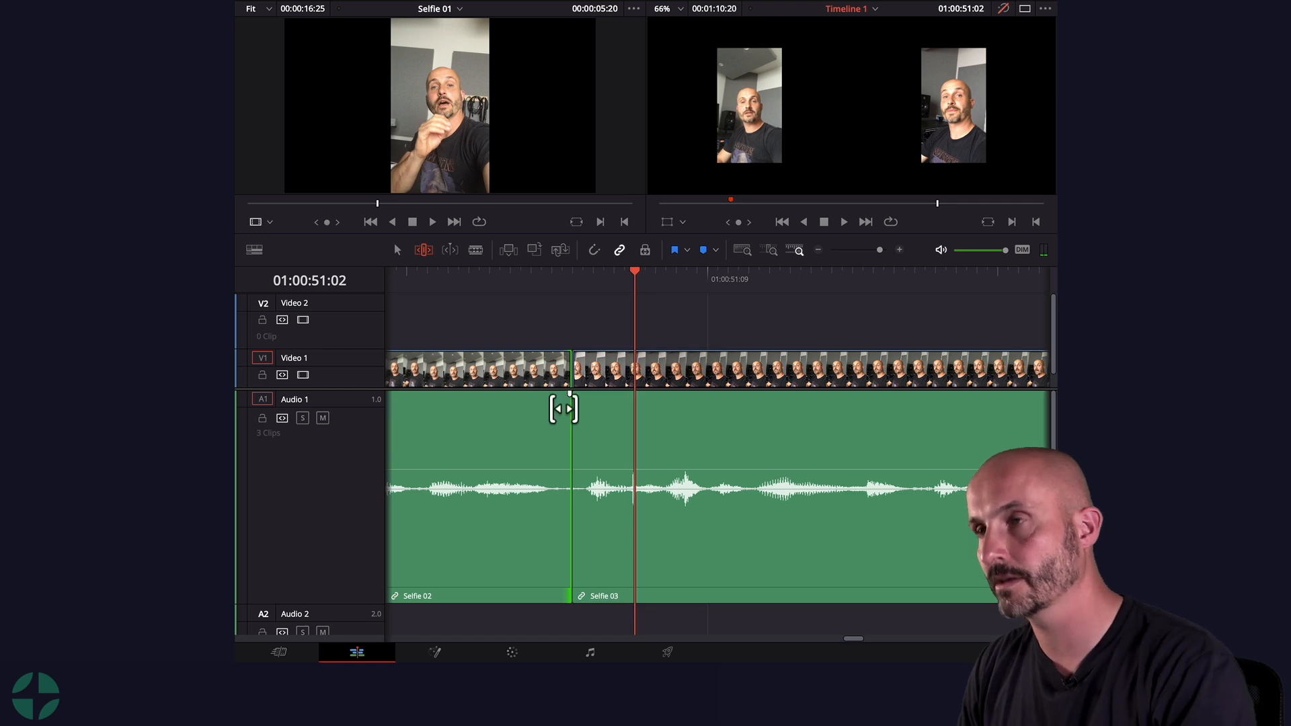
Step: Play back the adjusted junction between Selfie 02 and Selfie 03
key(super+minus)
key(super+minus)
key(super+minus)
drag(647, 277, 590, 277)
click(590, 277)
key(space)
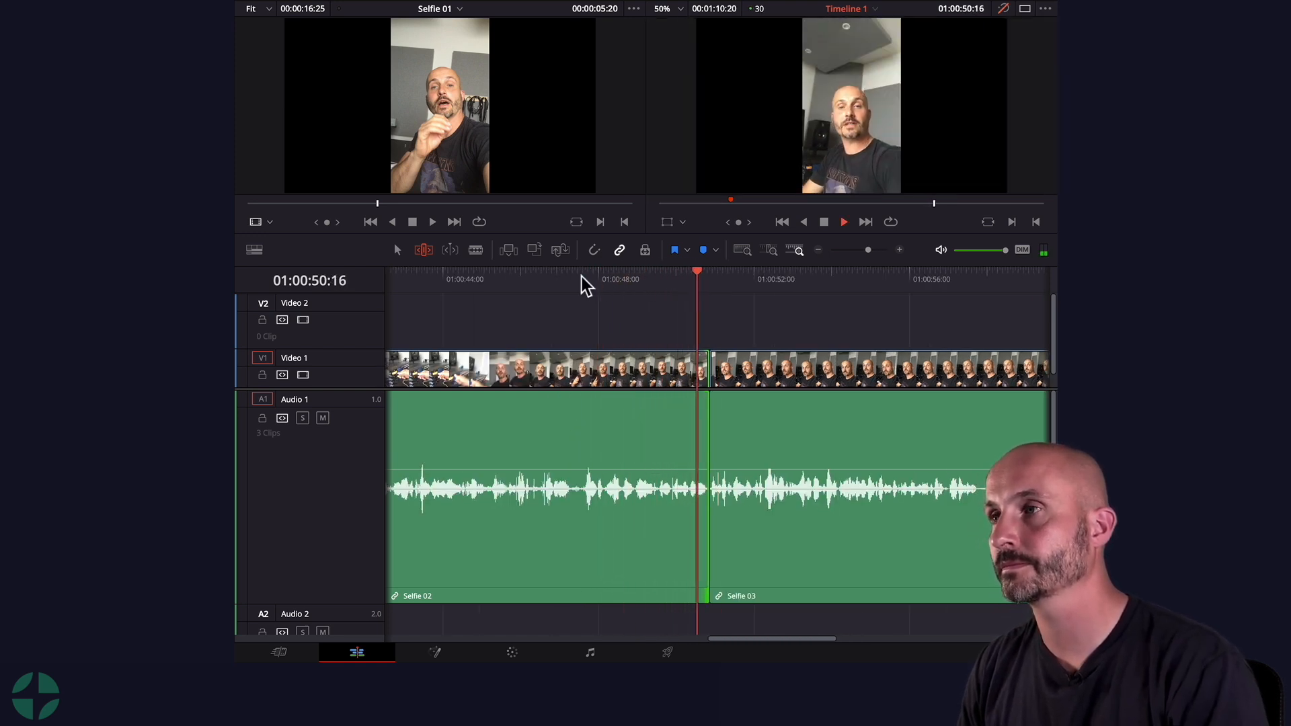
Step: Set an In point near the end of Selfie 03 and delete the marked tail of the clip
key(super+minus)
key(super+minus)
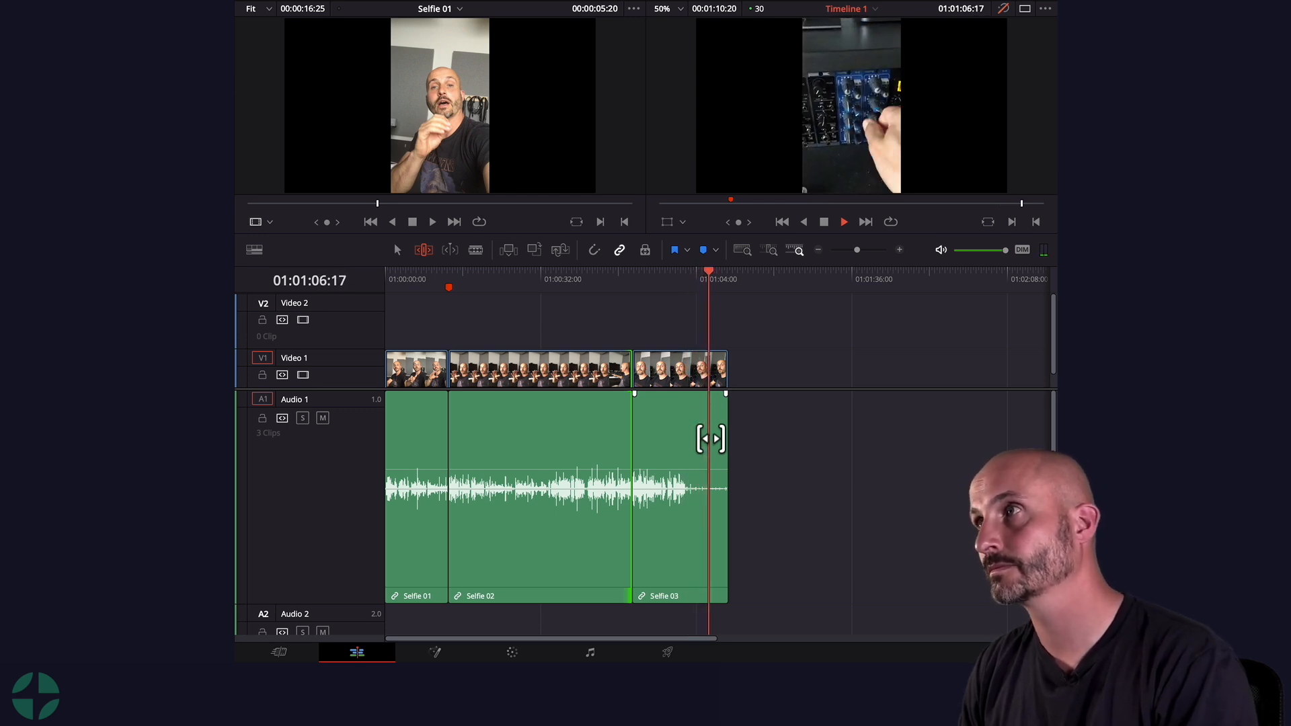
key(i)
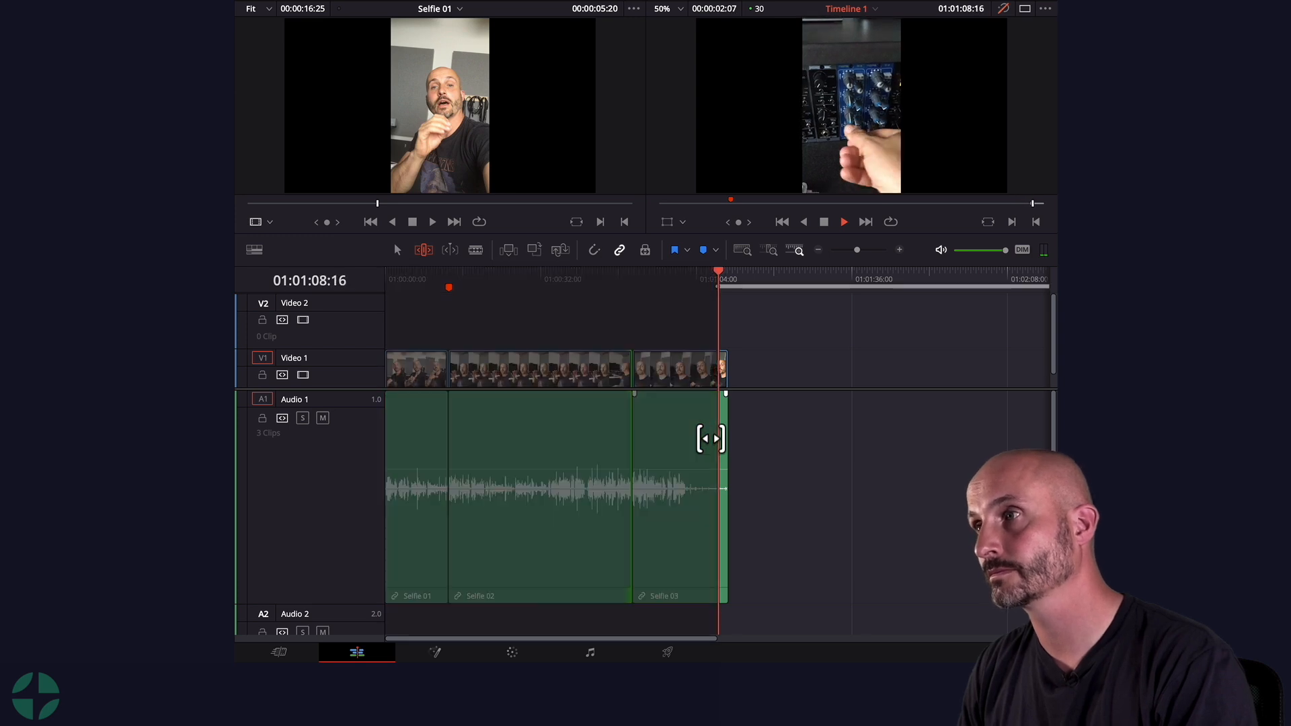
key(space)
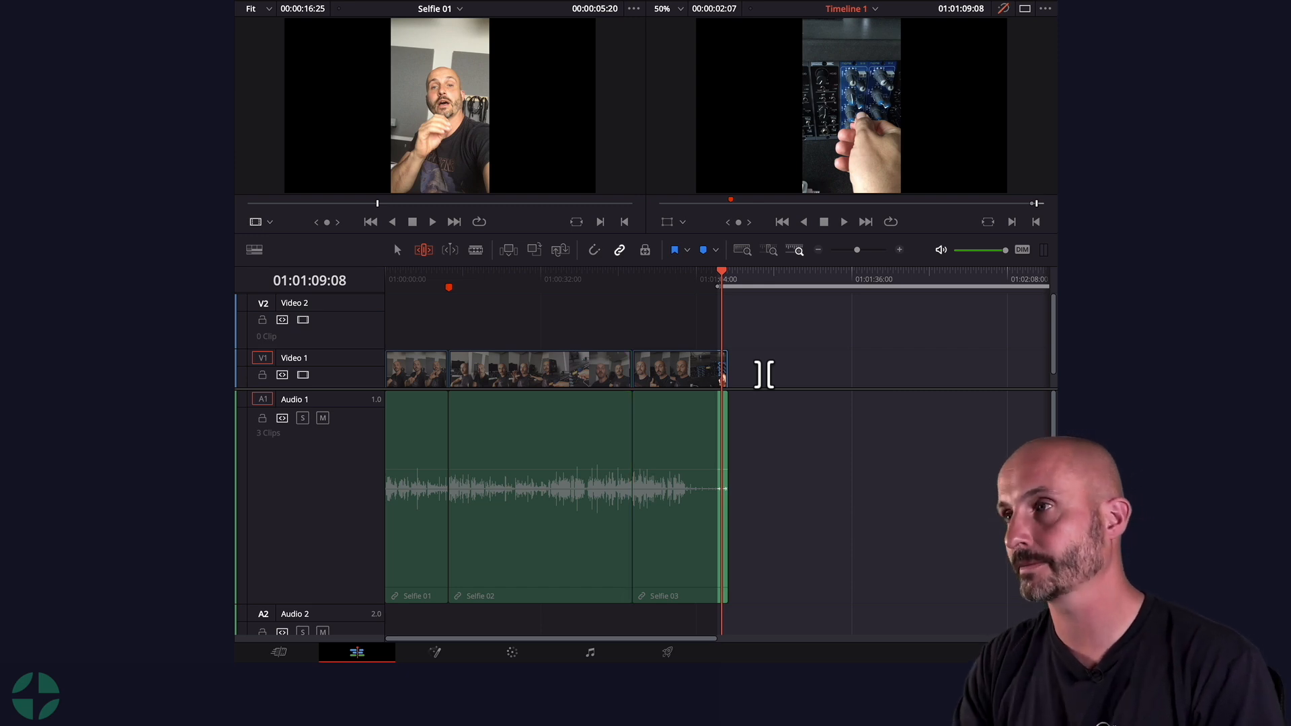
key(Delete)
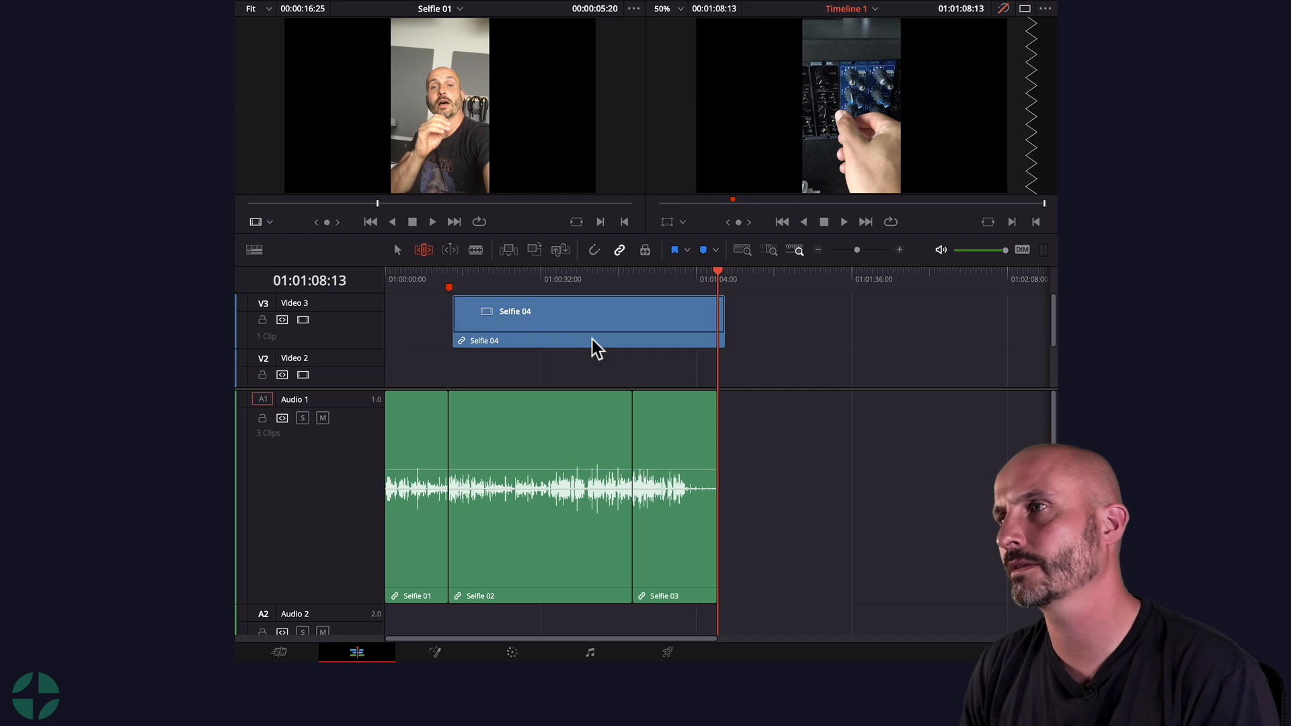
Step: Add Selfie 04 to the timeline directly after Selfie 03 and play it back
drag(597, 349, 723, 395)
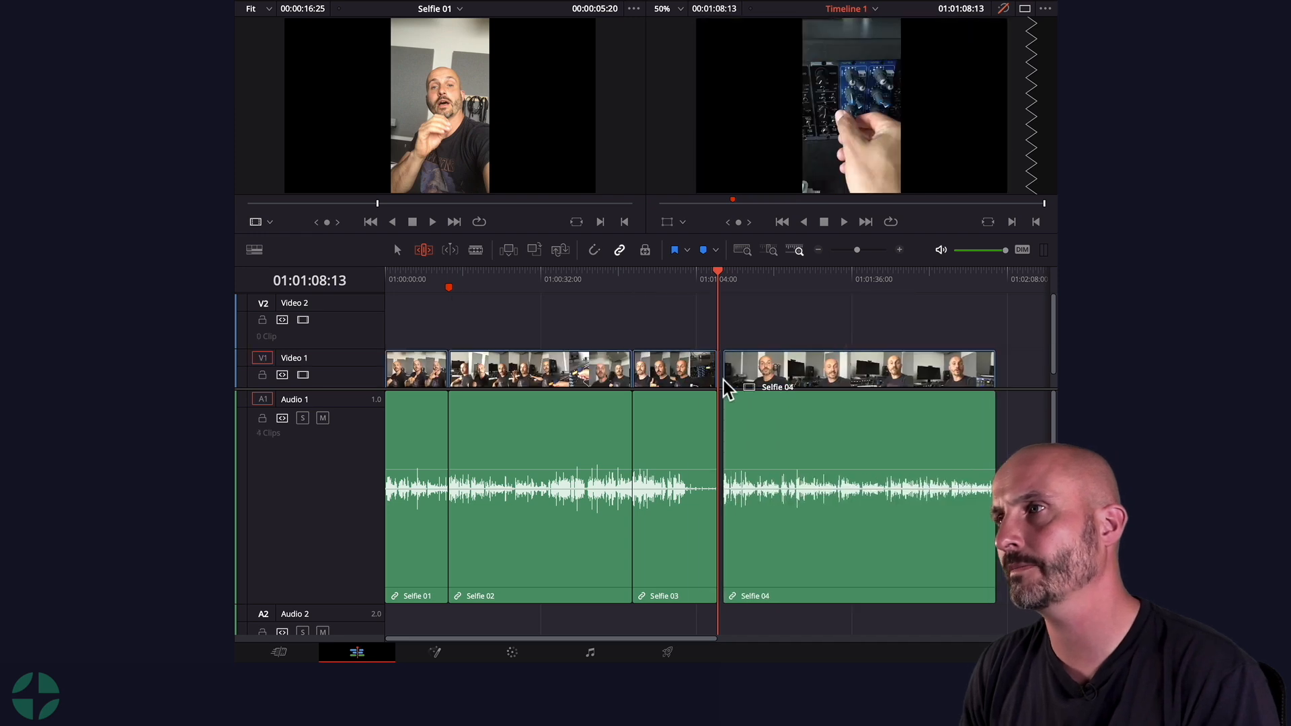
key(space)
key(space)
drag(706, 280, 709, 282)
key(space)
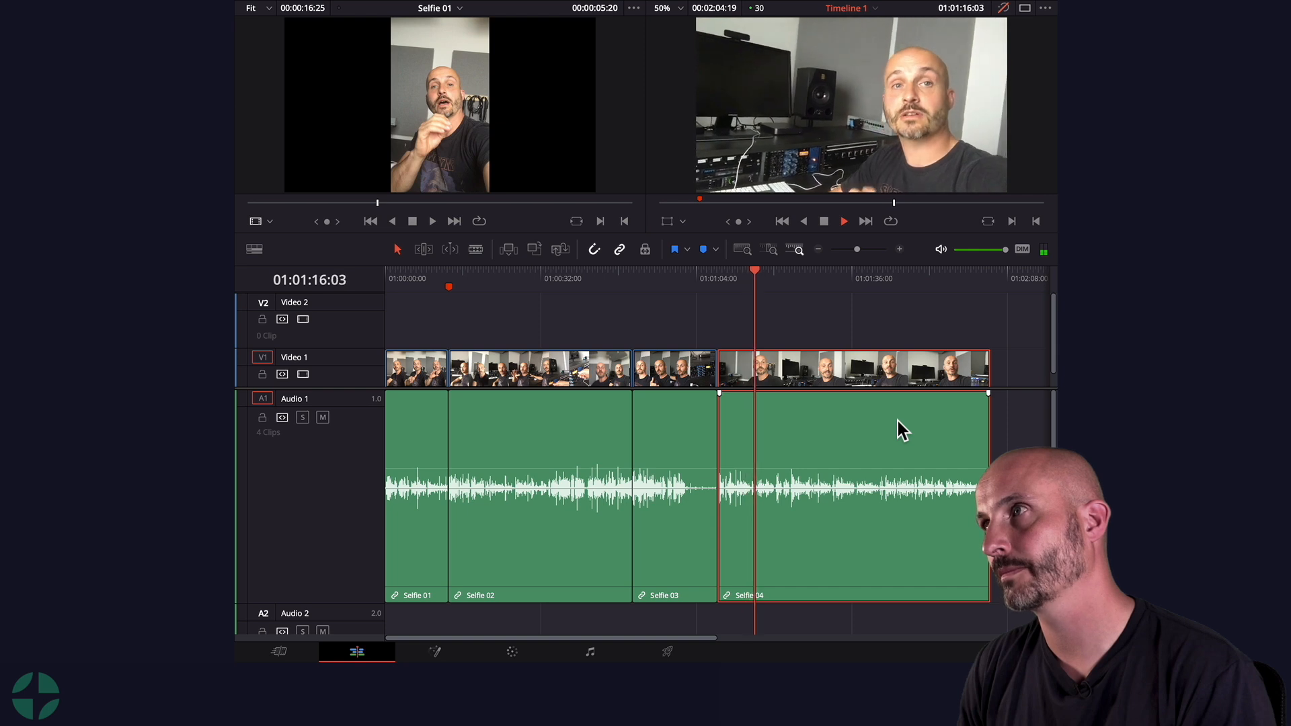
key(space)
Step: Play back the opening of Selfie 04 at a closer zoom to look for a pause
drag(759, 280, 579, 284)
key(ctrl+equal)
key(ctrl+equal)
key(space)
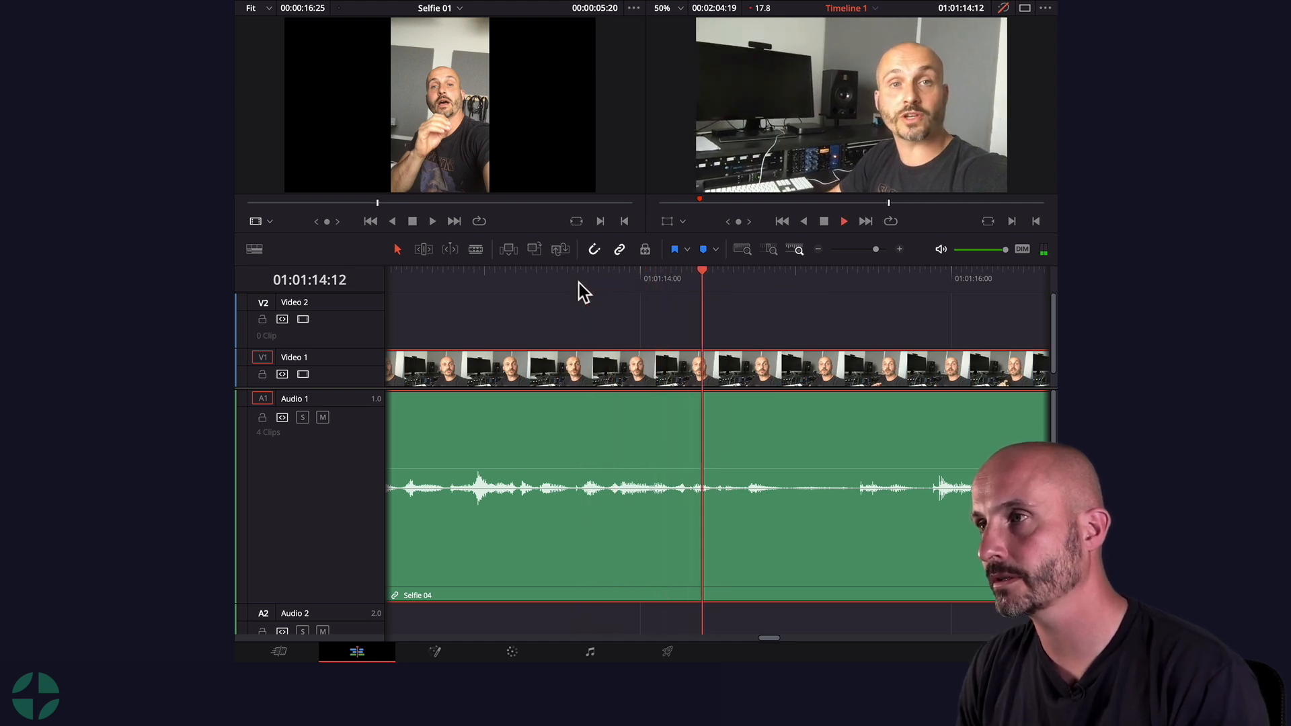
key(space)
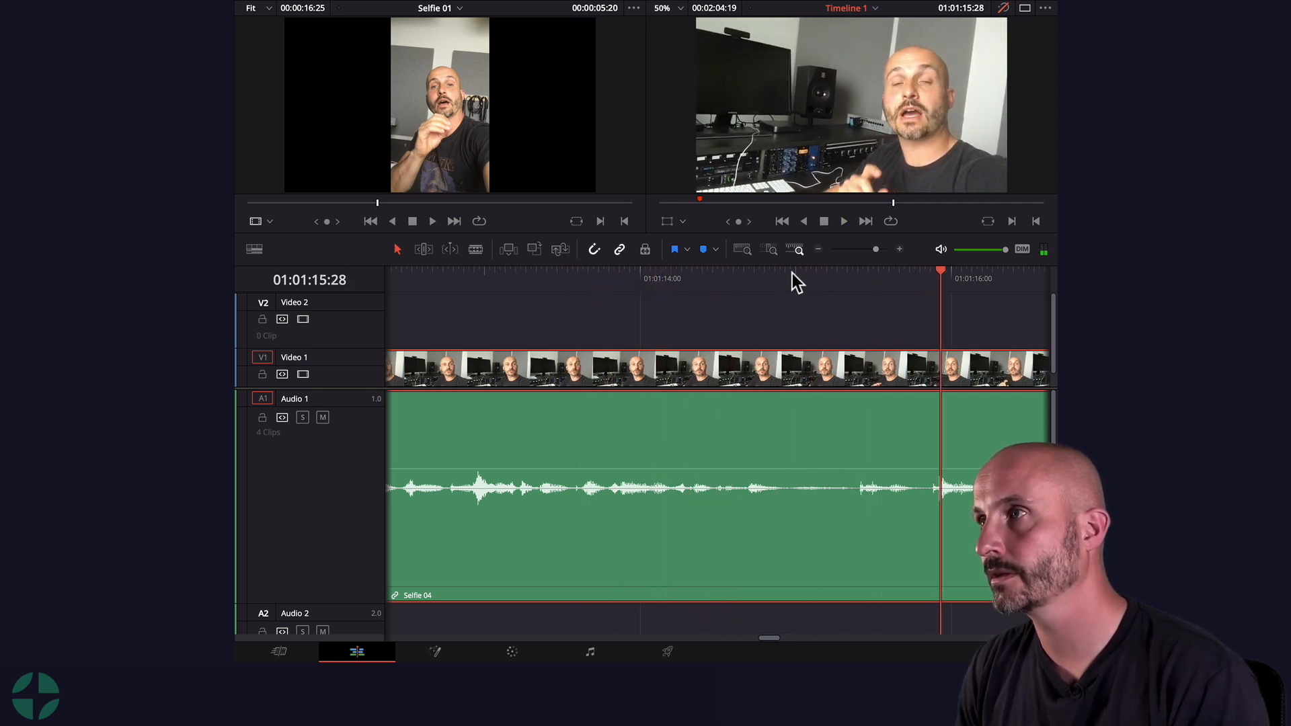
click(718, 278)
key(space)
key(space)
Step: Delete a short pause range inside Selfie 04 and undo the last deletion
drag(786, 280, 856, 277)
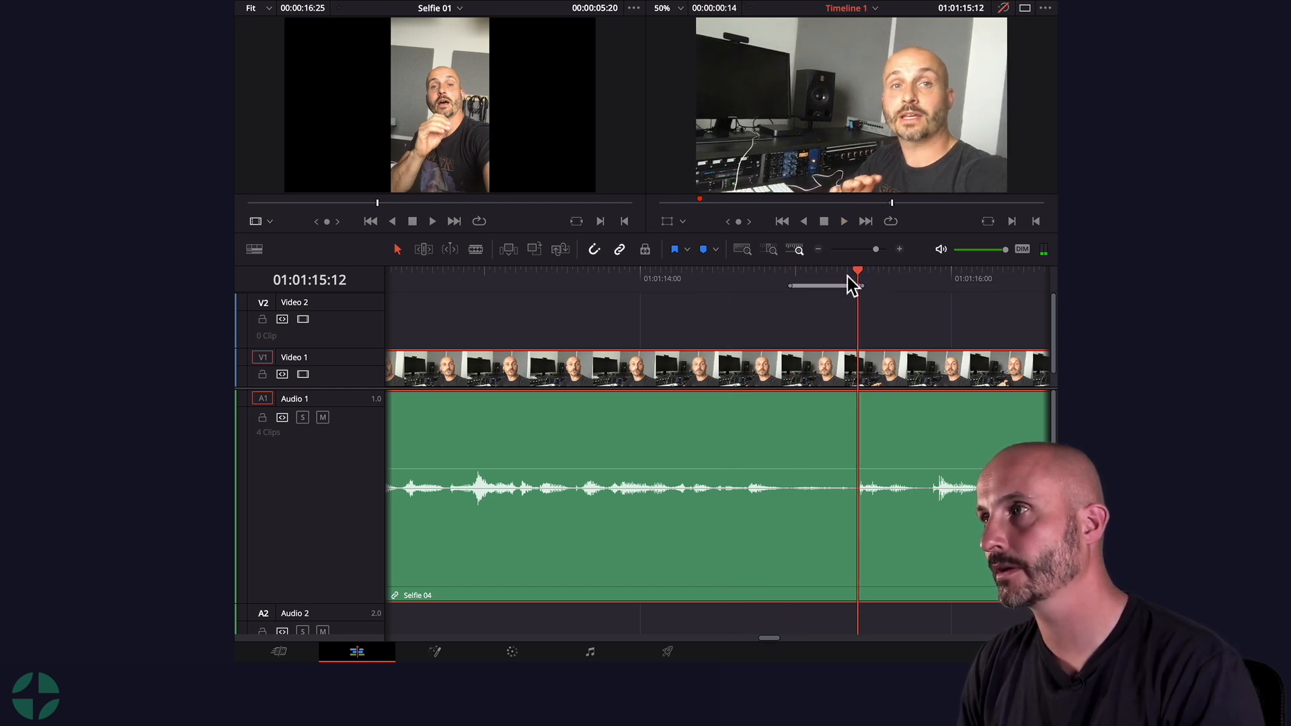
key(Delete)
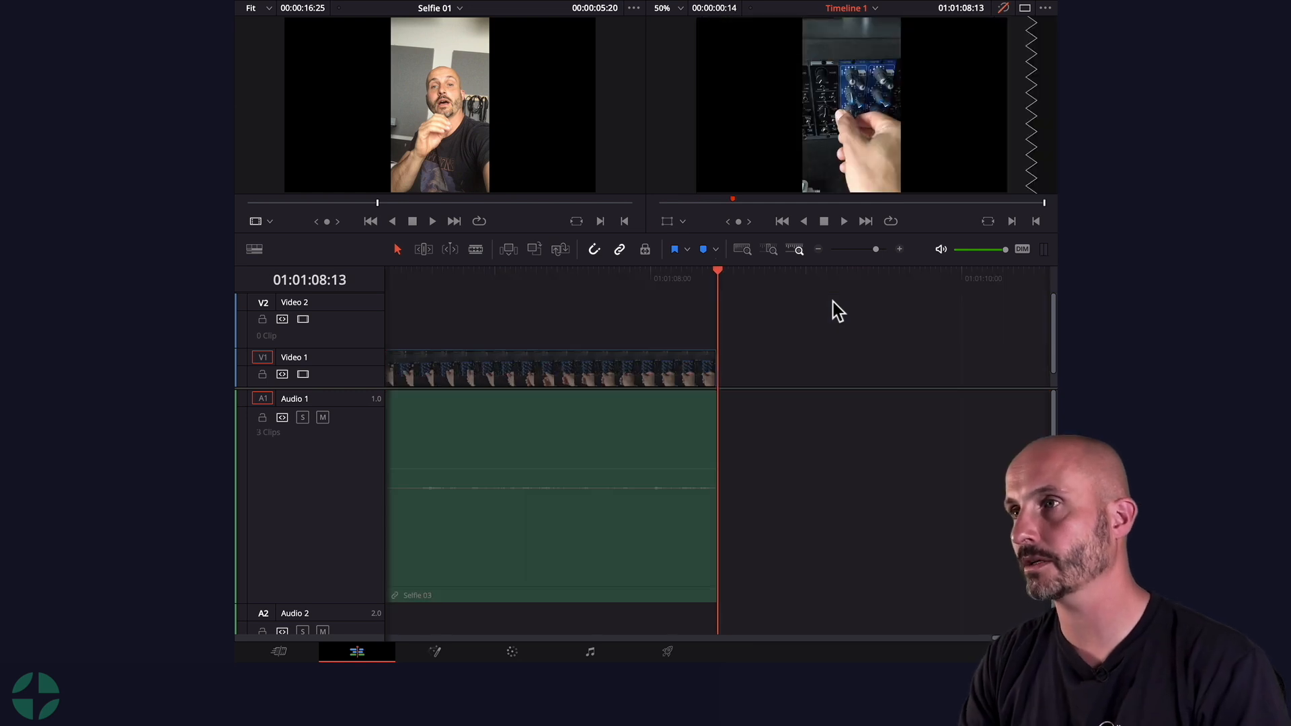
key(ctrl+z)
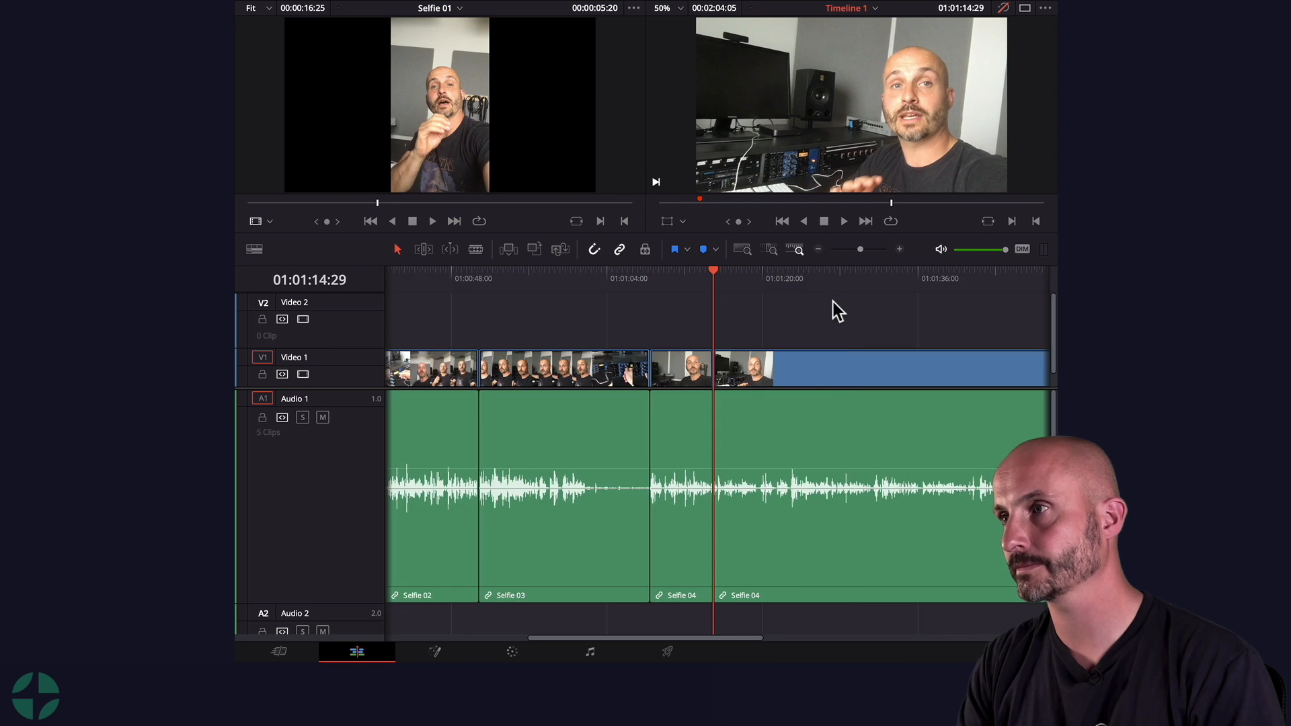
Step: Play back the cut within Selfie 04
click(696, 271)
key(space)
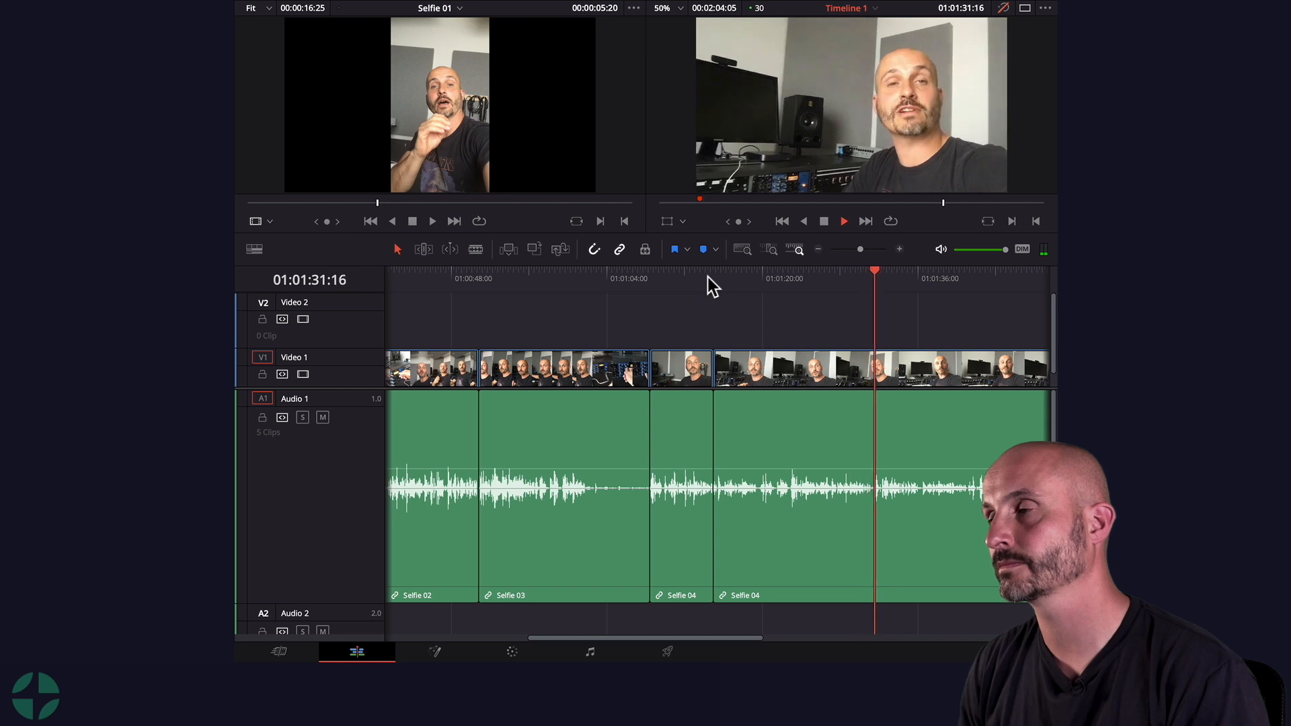
key(space)
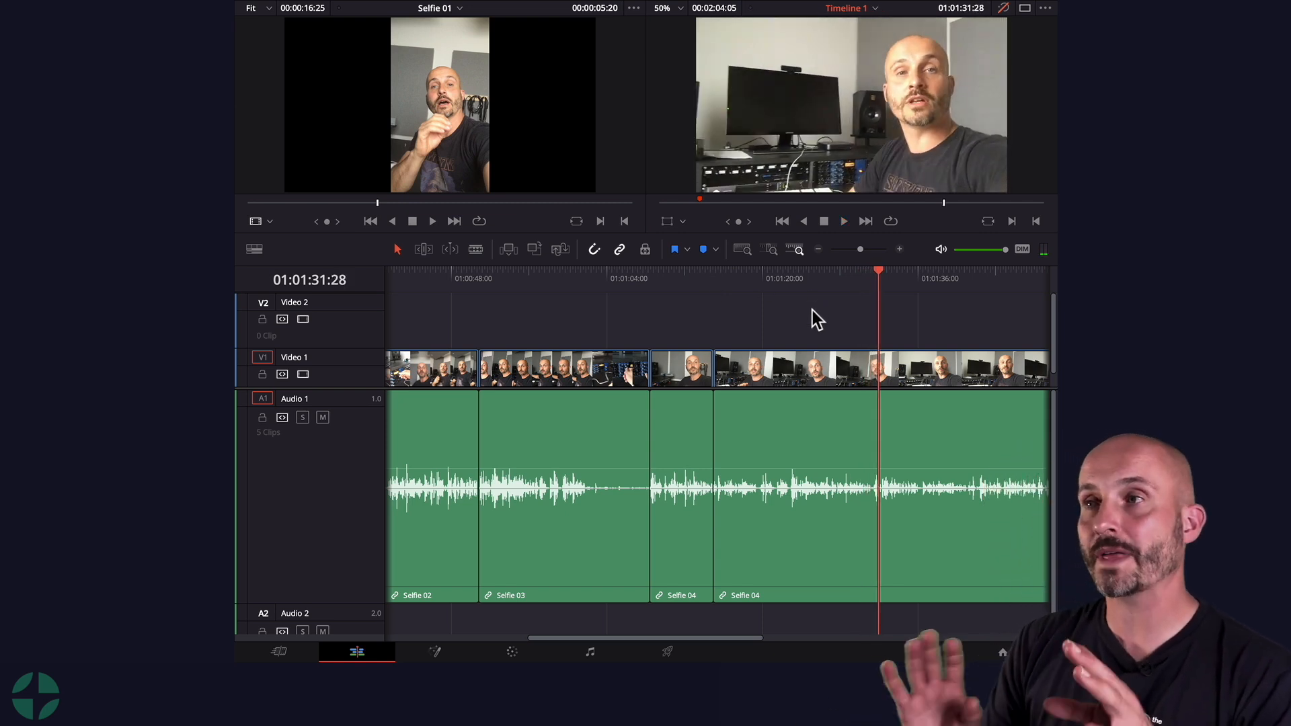